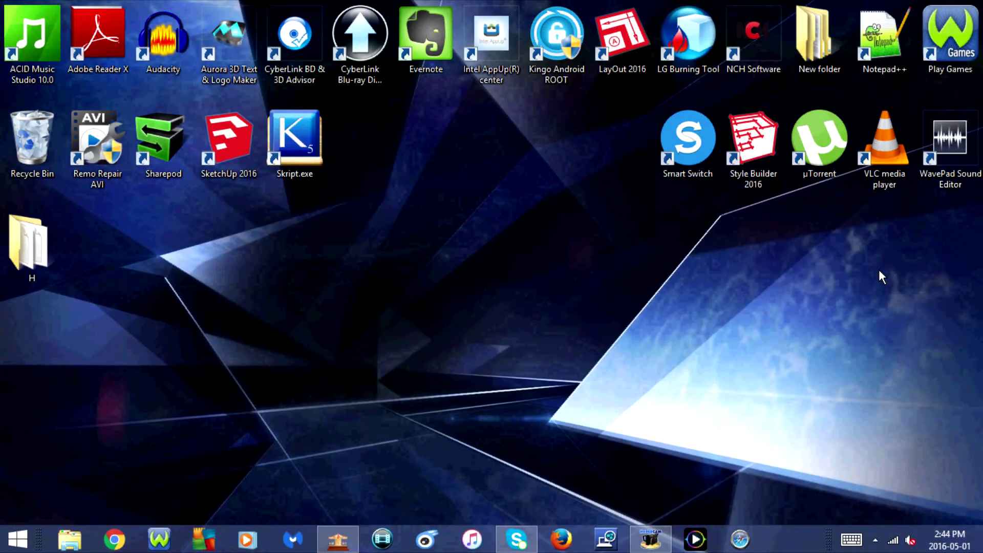
{"action": "left_click", "coordinate": [114, 539]}
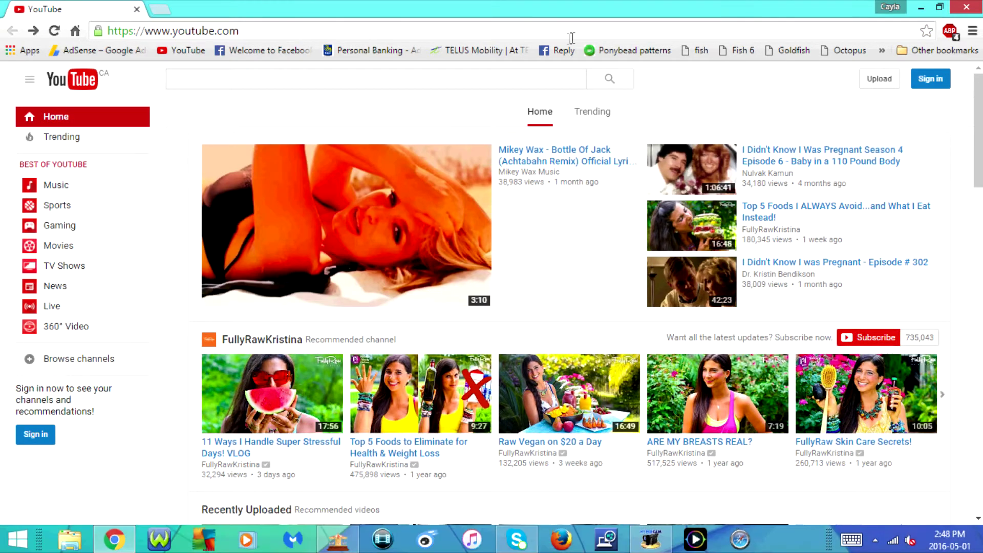
{"action": "left_click", "coordinate": [578, 36]}
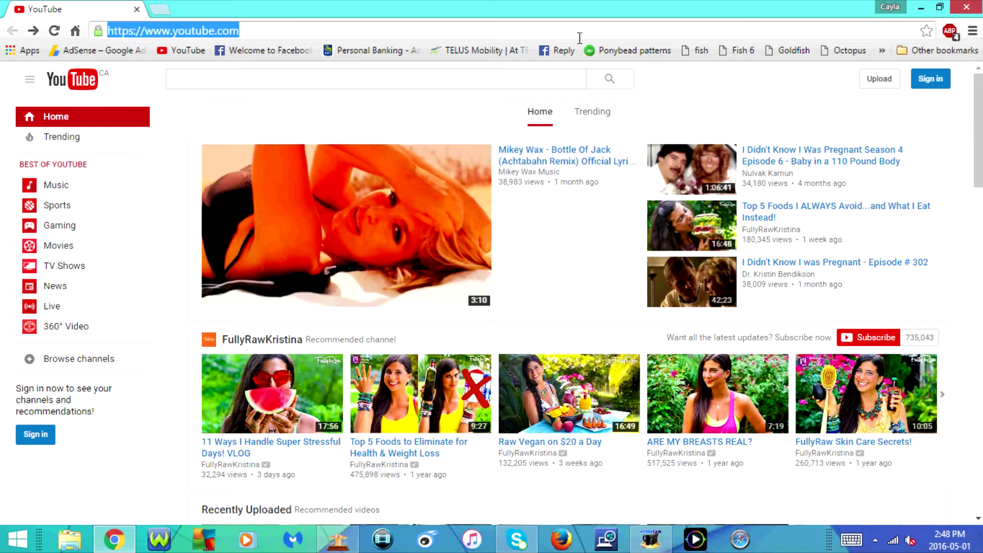
{"action": "type", "text": "ww"}
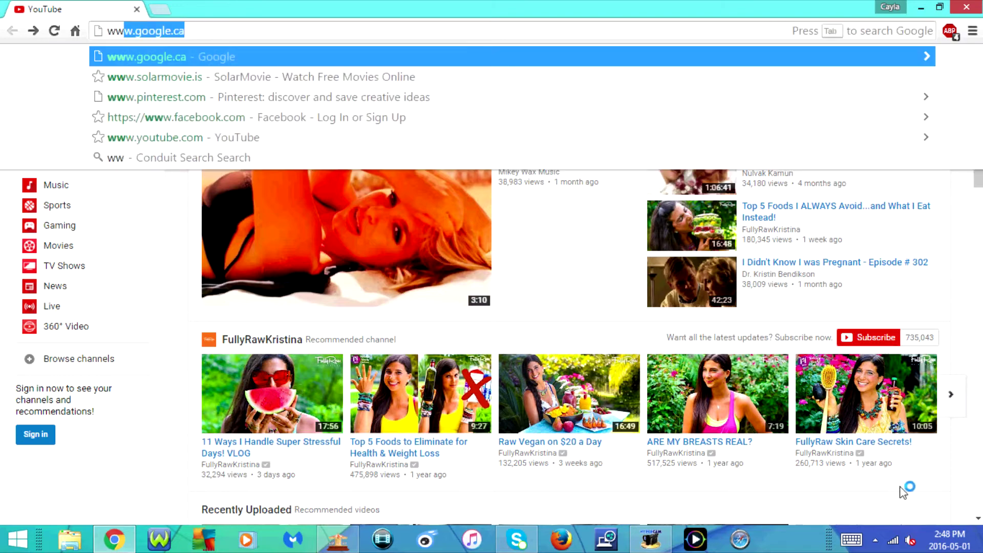
{"action": "type", "text": "w.facebook"}
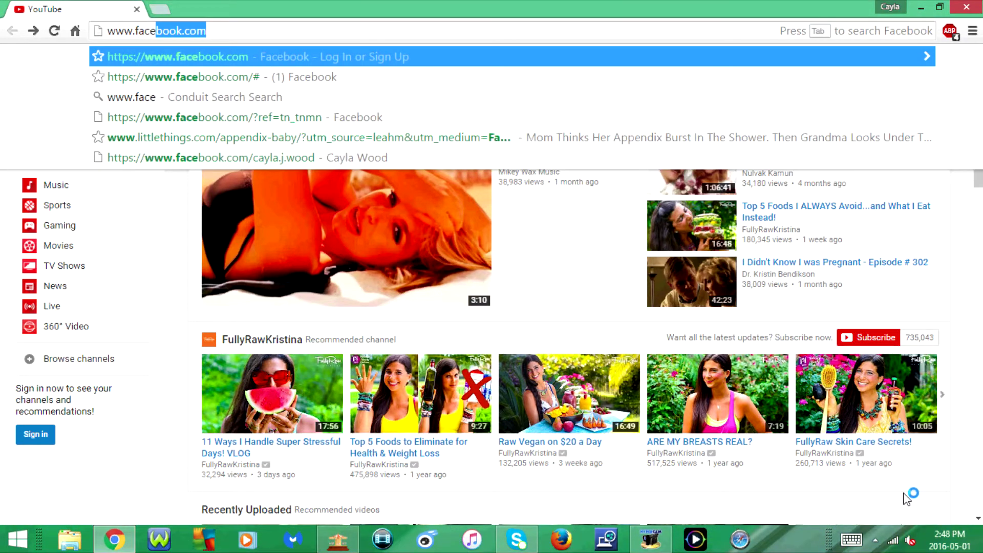
{"action": "key", "text": "Return"}
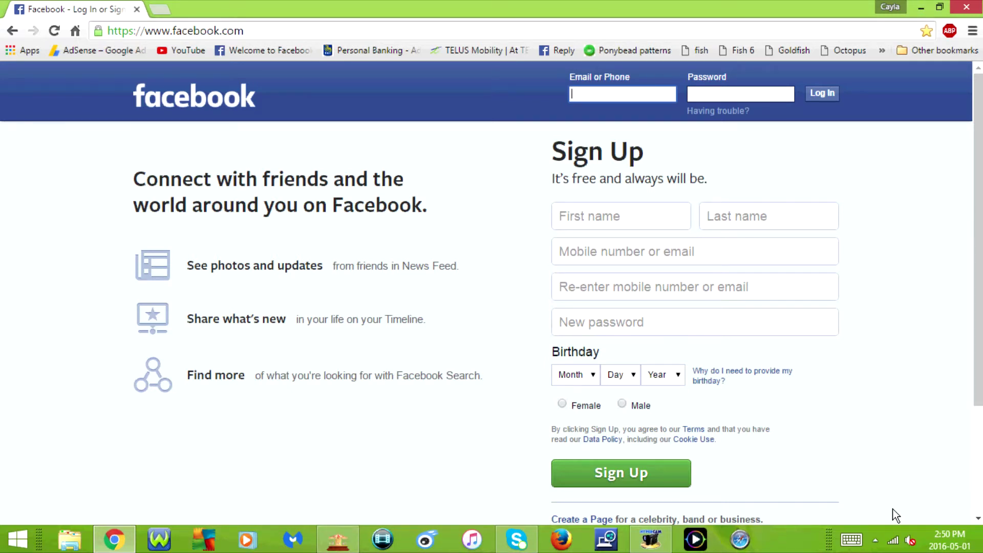
Bookmark the Facebook page, keeping Bookmarks bar as its folder.
{"action": "key", "text": "ctrl+d"}
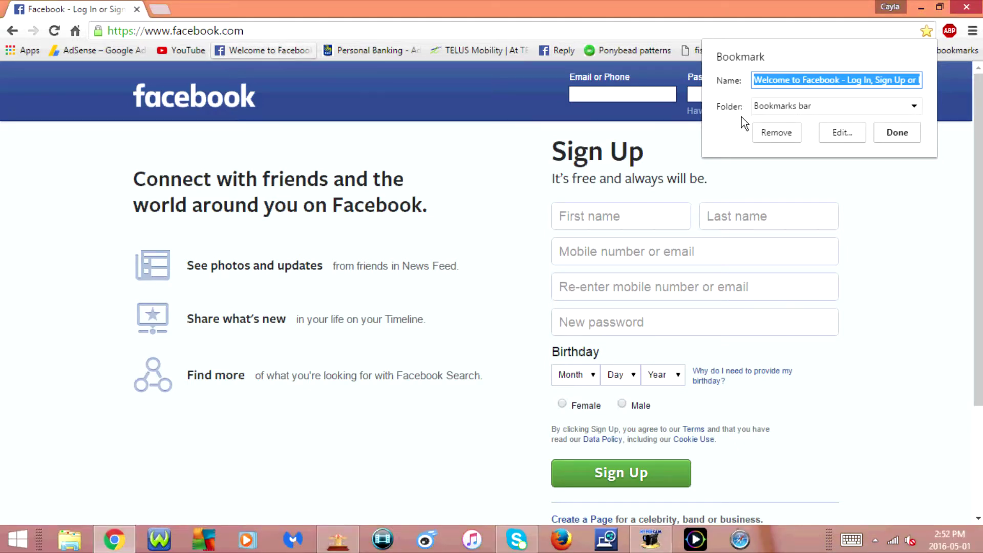
{"action": "left_click", "coordinate": [914, 108]}
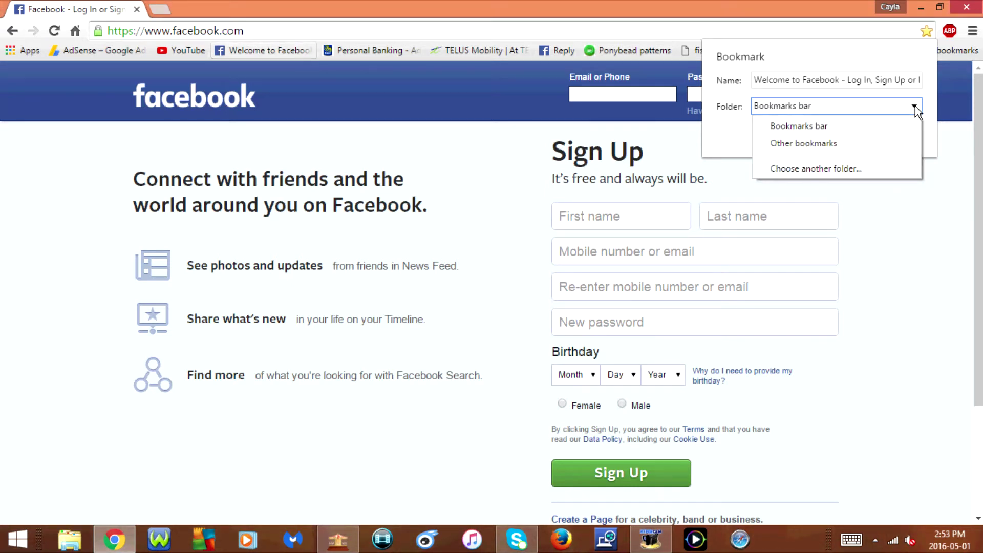
{"action": "left_click", "coordinate": [915, 108]}
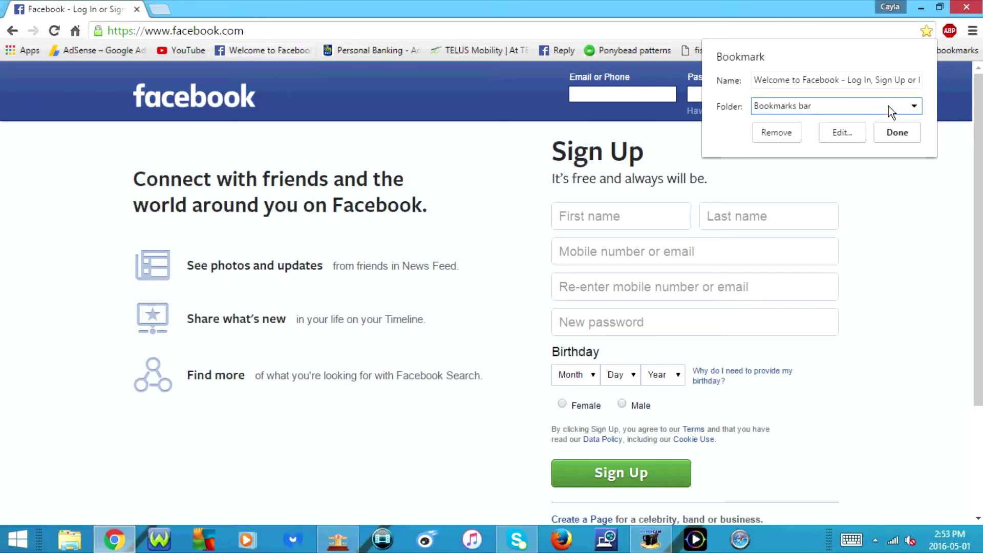
{"action": "left_click", "coordinate": [896, 133]}
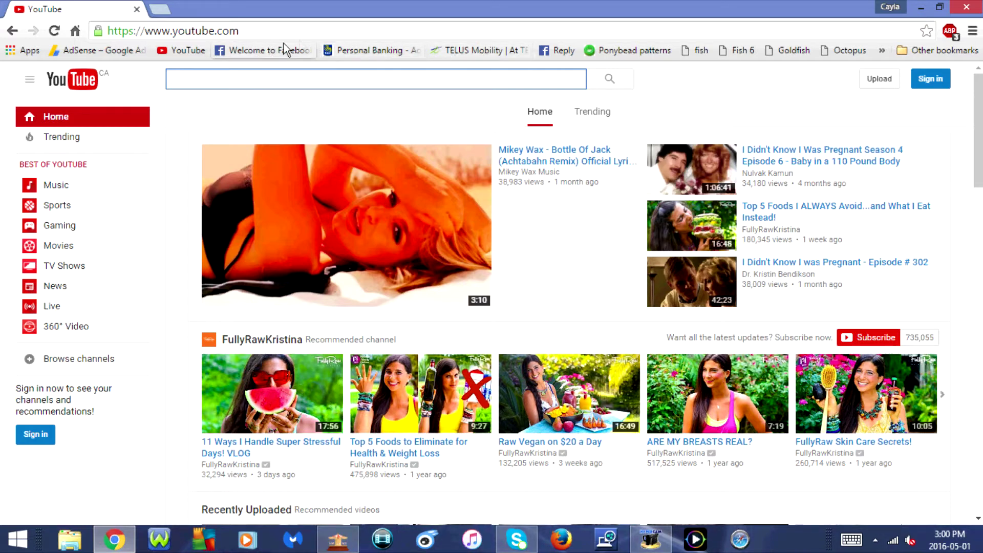
Open the saved Facebook bookmark from the bookmarks bar, and again from the browser's full bookmarks list.
{"action": "left_click", "coordinate": [255, 51]}
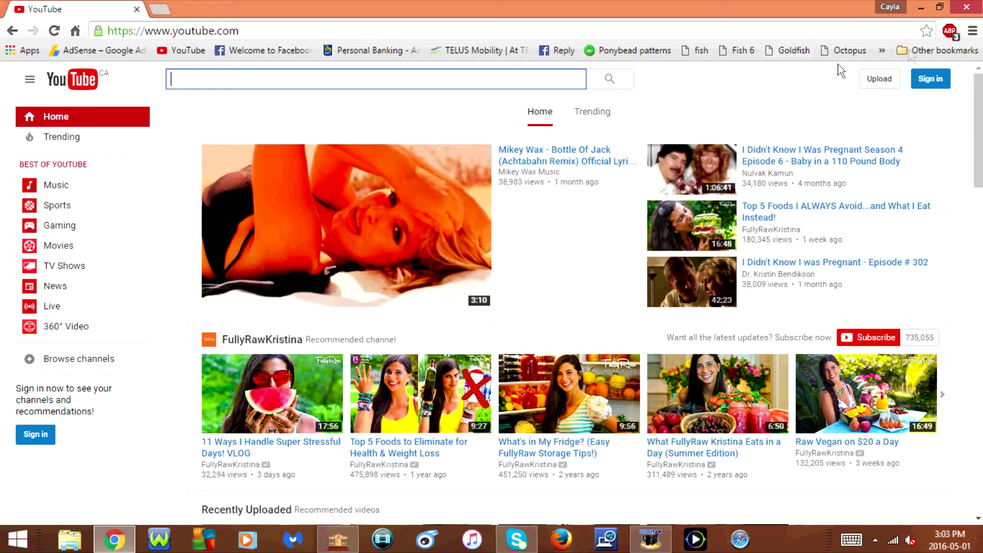
{"action": "left_click", "coordinate": [971, 33]}
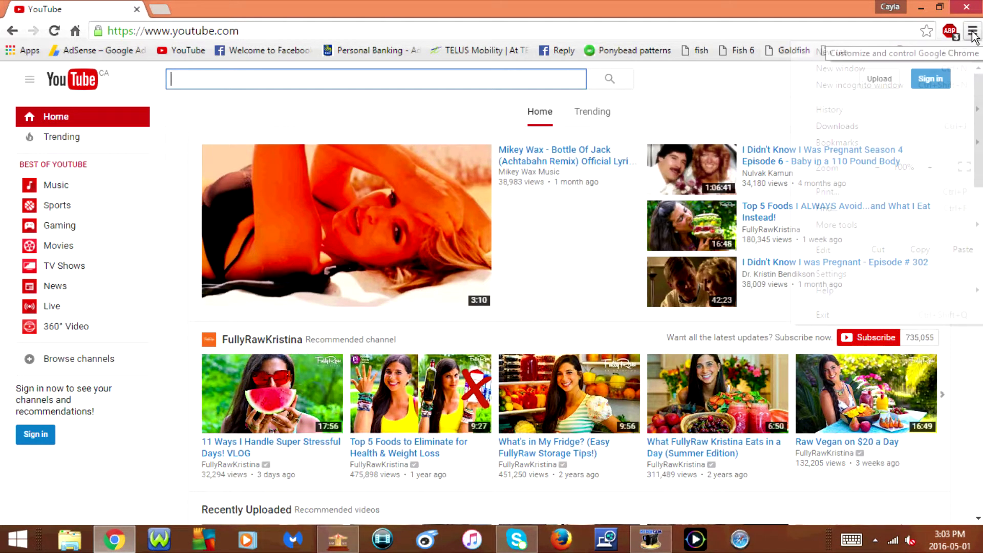
{"action": "mouse_move", "coordinate": [839, 144]}
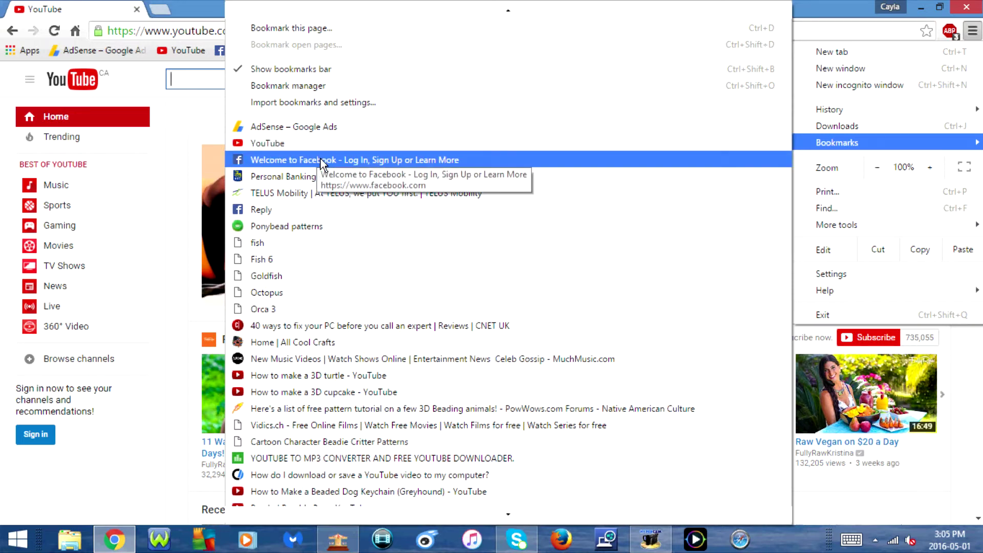
{"action": "left_click", "coordinate": [320, 159]}
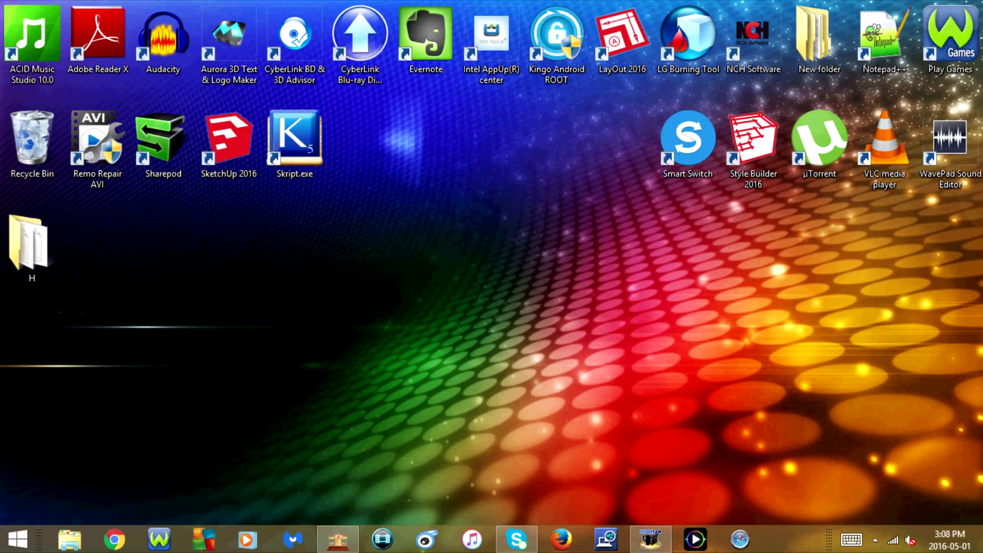
Search Windows for "int" and switch to Internet Explorer.
{"action": "mouse_move", "coordinate": [981, 3]}
{"action": "left_click", "coordinate": [950, 136]}
{"action": "type", "text": "int"}
{"action": "left_click", "coordinate": [838, 144]}
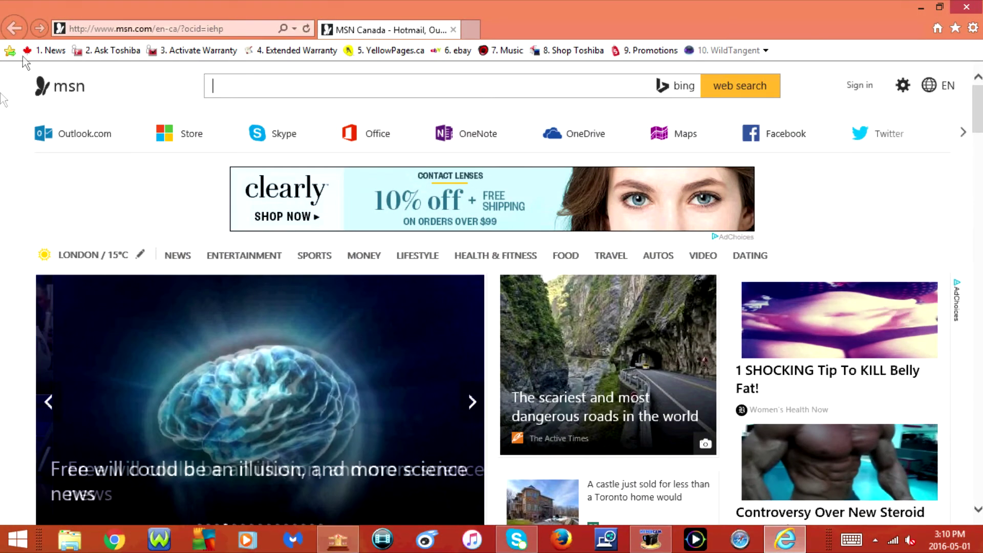
{"action": "left_click", "coordinate": [263, 29]}
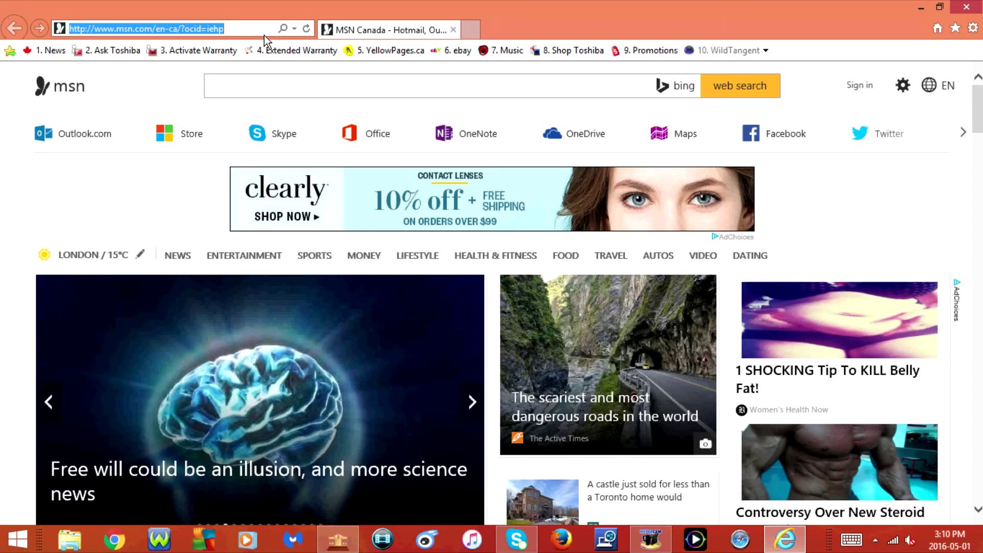
{"action": "type", "text": "www.face"}
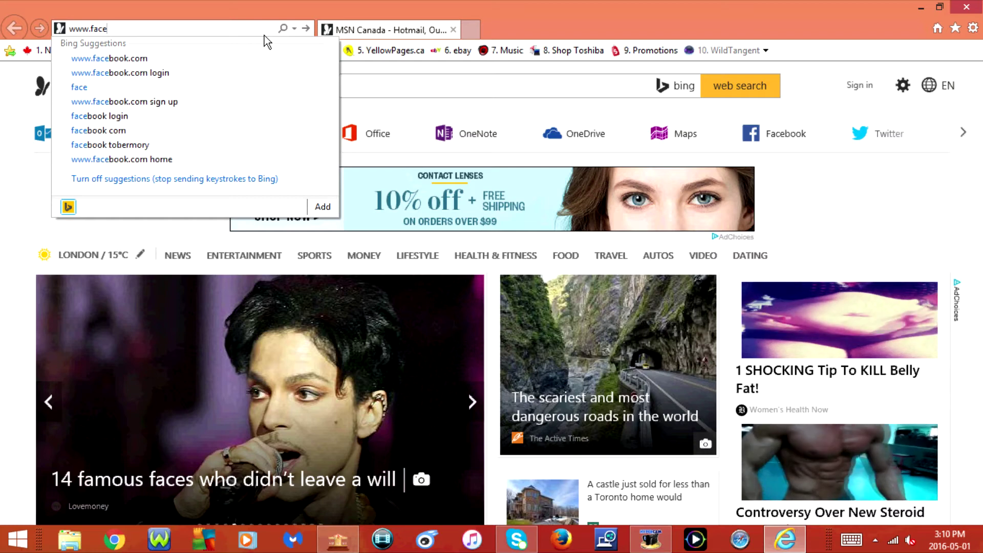
{"action": "type", "text": "bo"}
{"action": "key", "text": "BackSpace"}
{"action": "key", "text": "BackSpace"}
{"action": "type", "text": "book.com"}
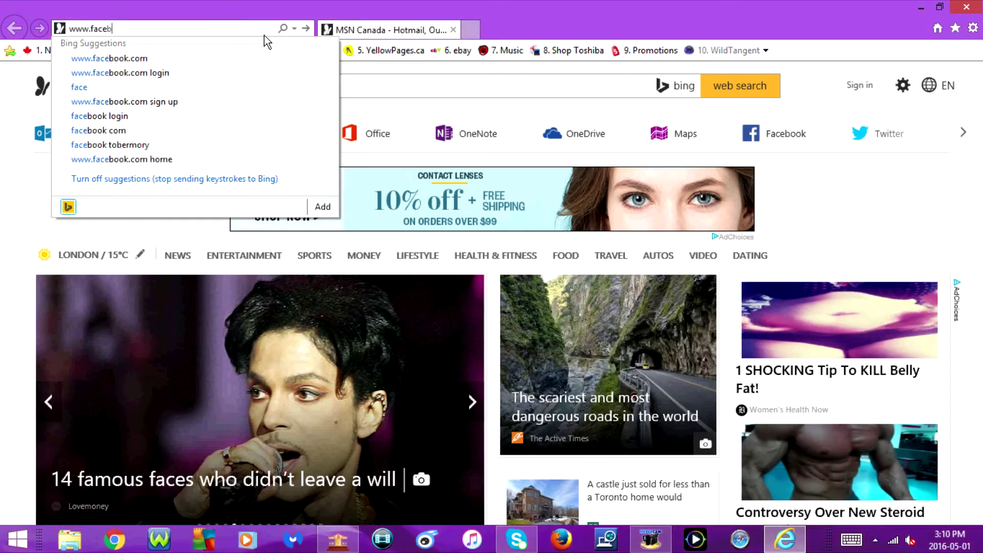
{"action": "key", "text": "Return"}
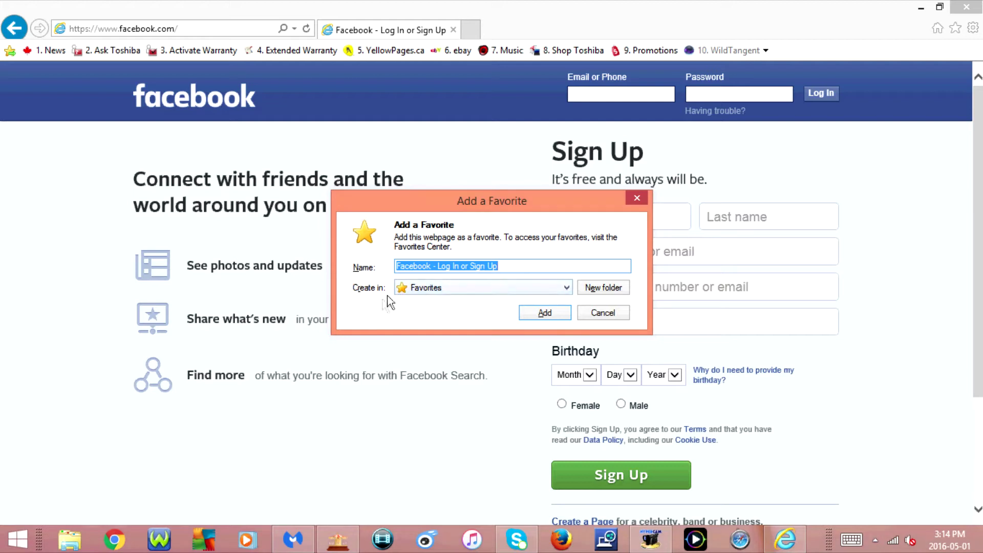
{"action": "left_click", "coordinate": [567, 290]}
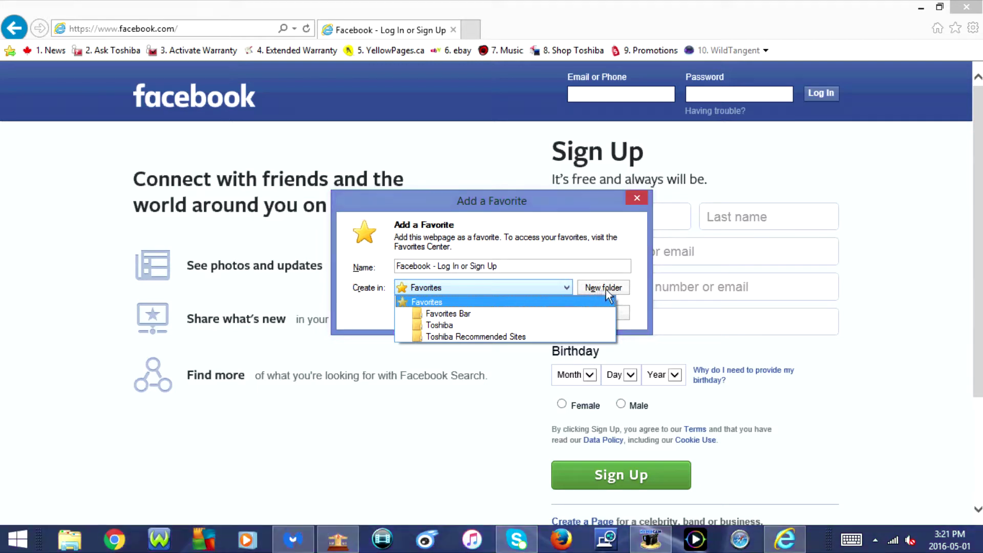
{"action": "left_click", "coordinate": [607, 287]}
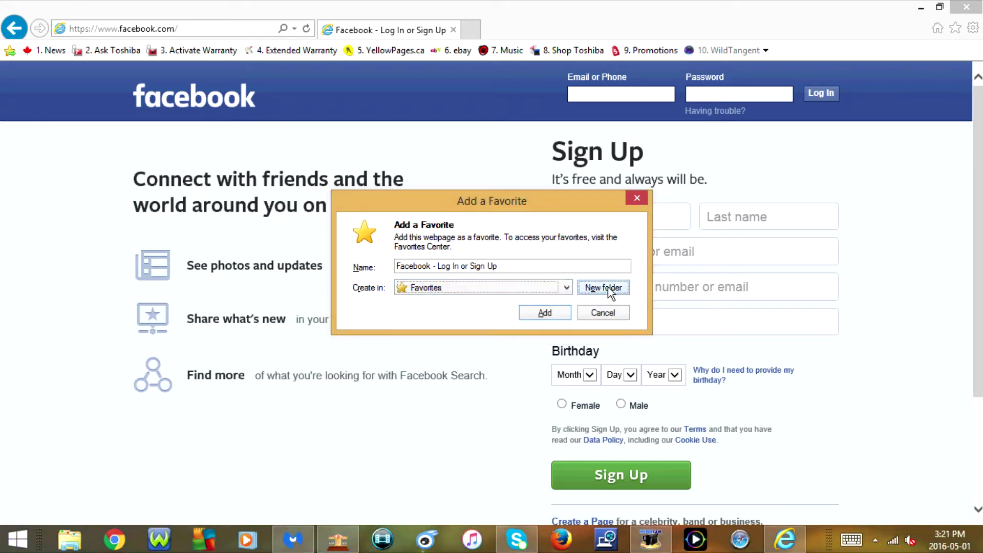
{"action": "left_click", "coordinate": [607, 288]}
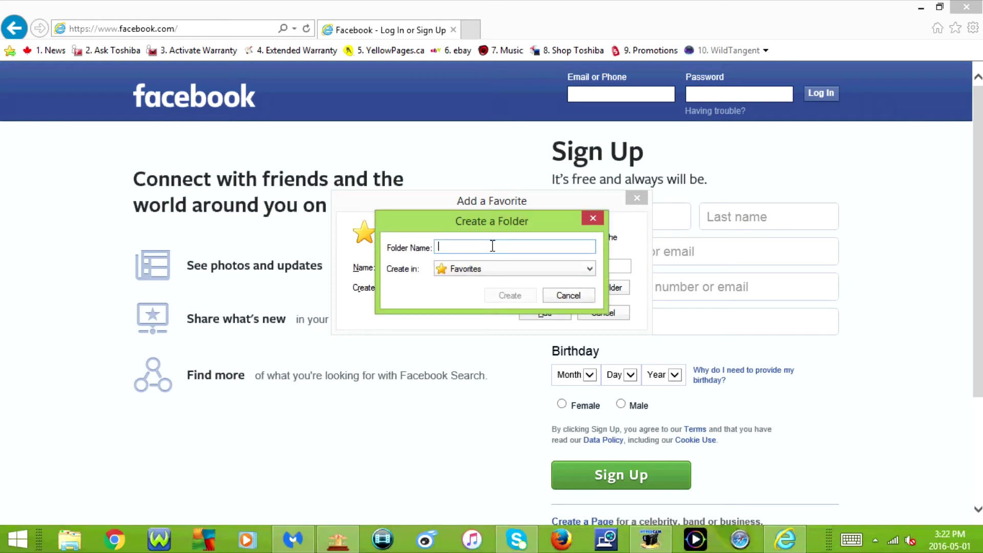
{"action": "type", "text": "Bo"}
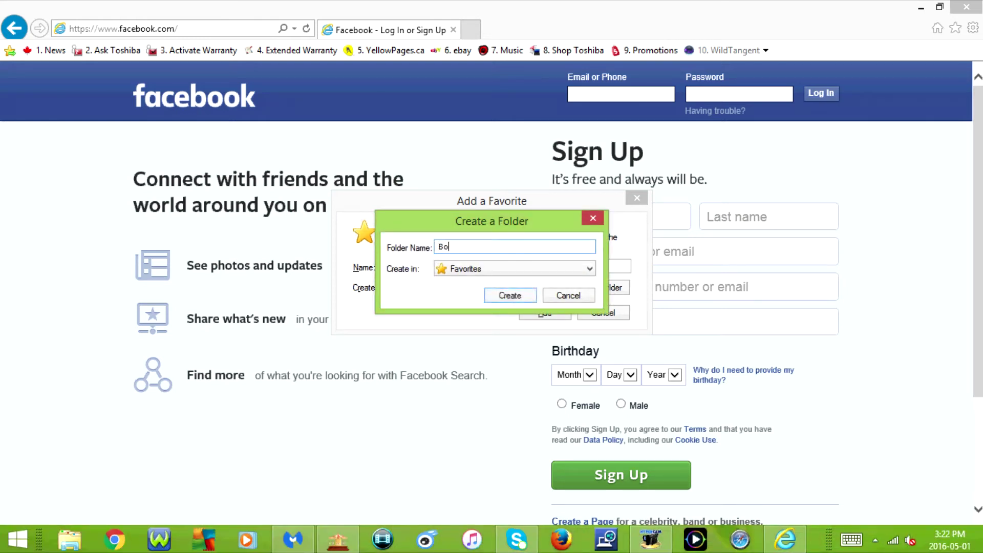
{"action": "type", "text": "ookmark"}
{"action": "left_click", "coordinate": [534, 272]}
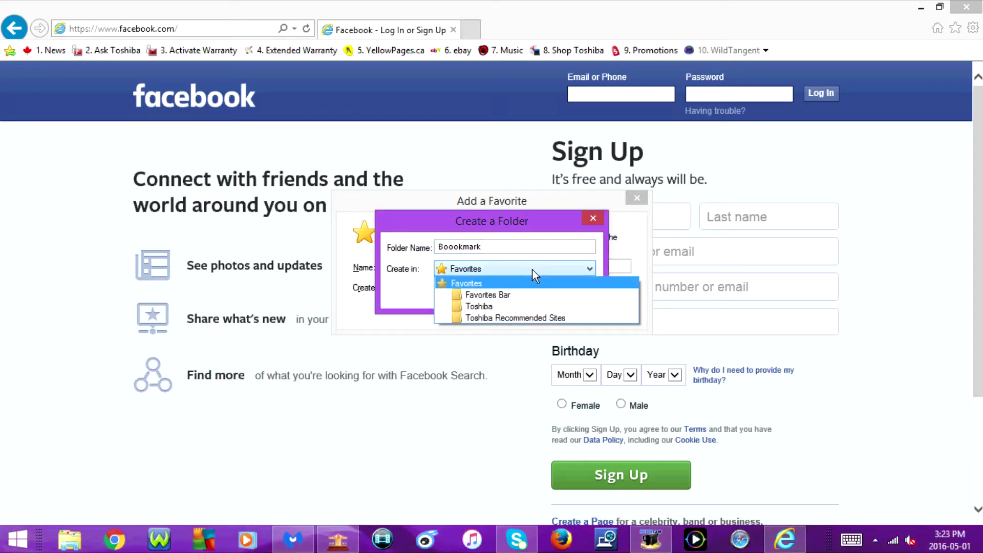
{"action": "left_click", "coordinate": [533, 271]}
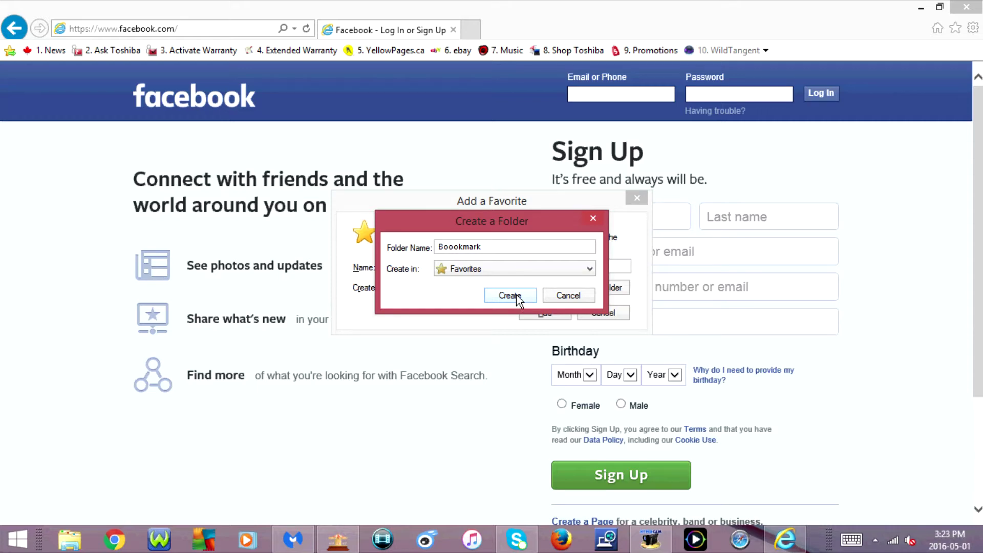
{"action": "left_click", "coordinate": [573, 297]}
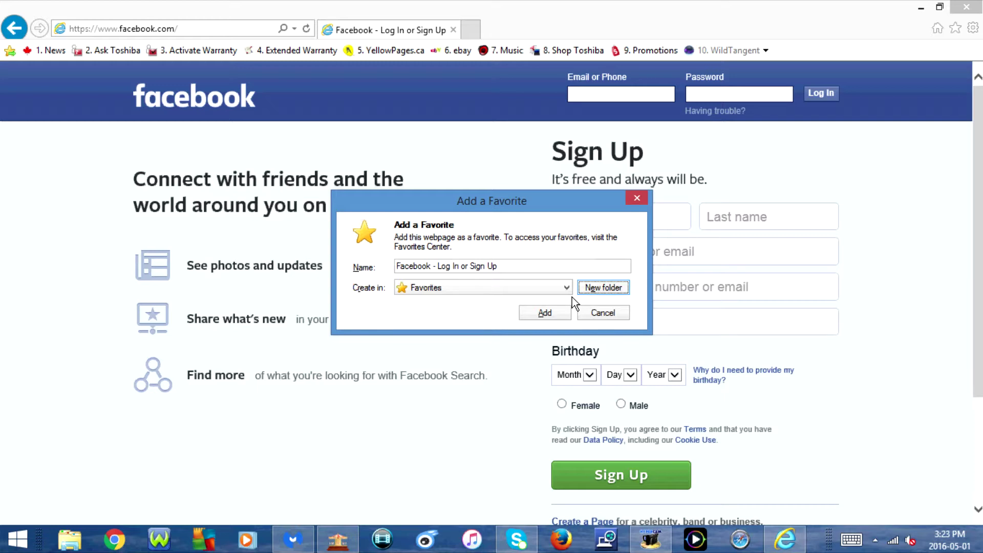
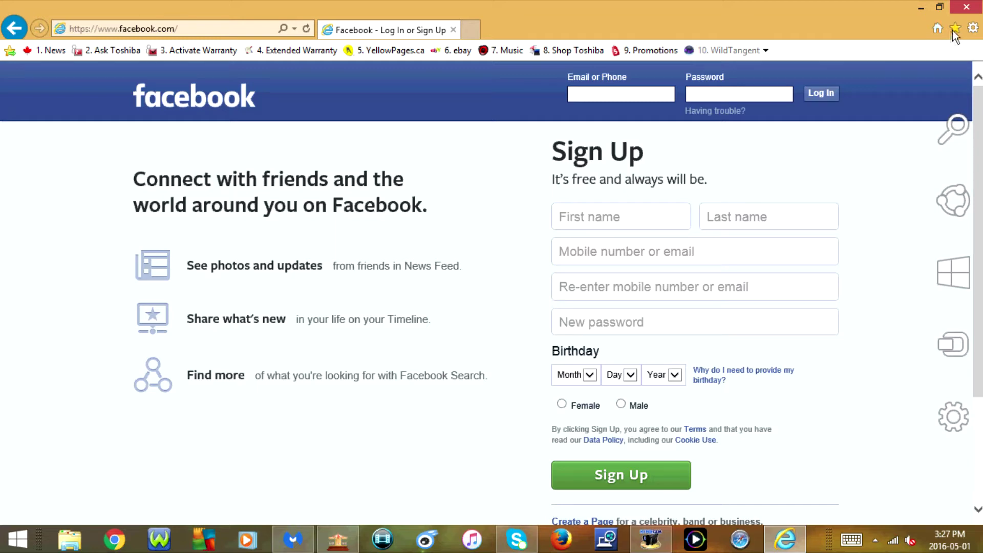
Open the saved "Facebook - Log In or Sign Up" page from the favorites list.
{"action": "left_click", "coordinate": [957, 28]}
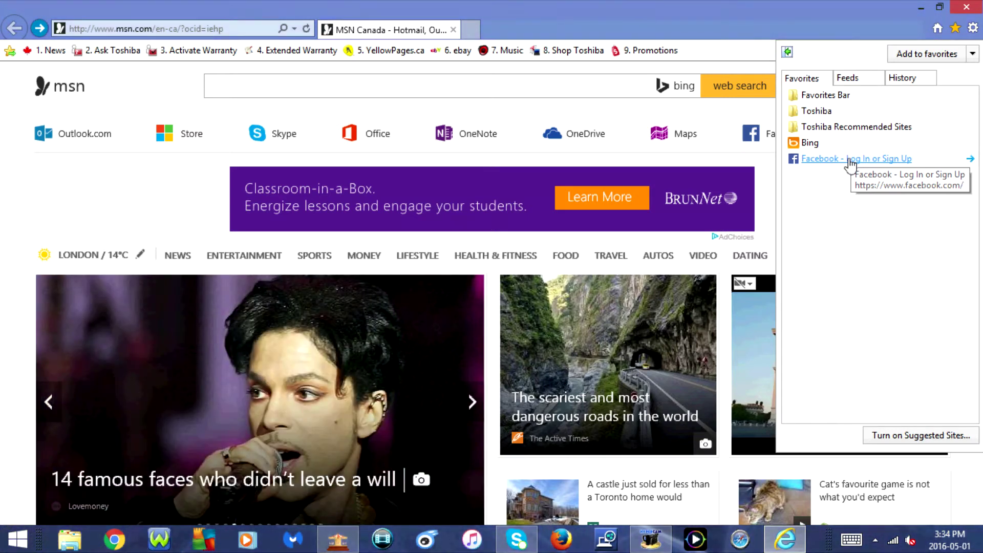
{"action": "left_click", "coordinate": [850, 160]}
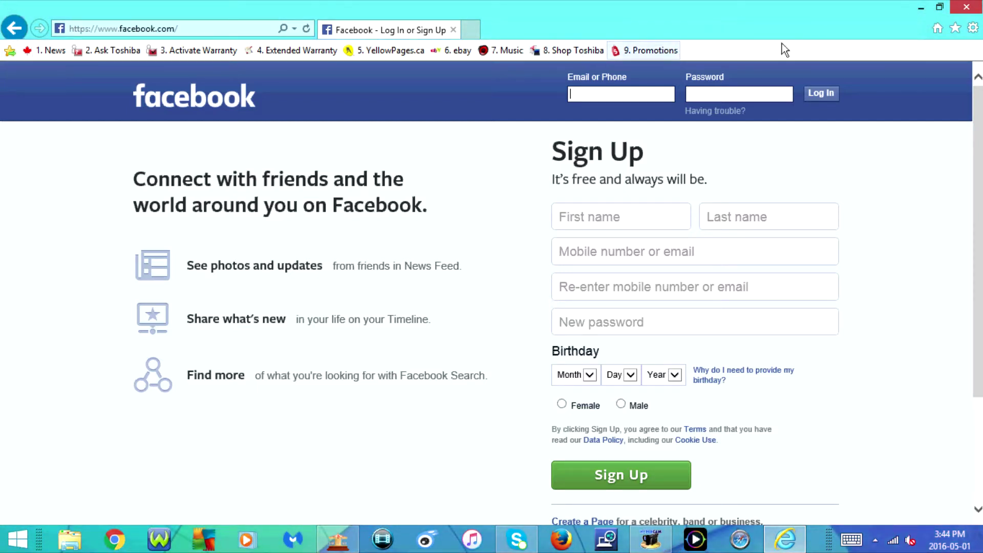
Add the Facebook page to the favorites bar and open it from there.
{"action": "left_click", "coordinate": [11, 52]}
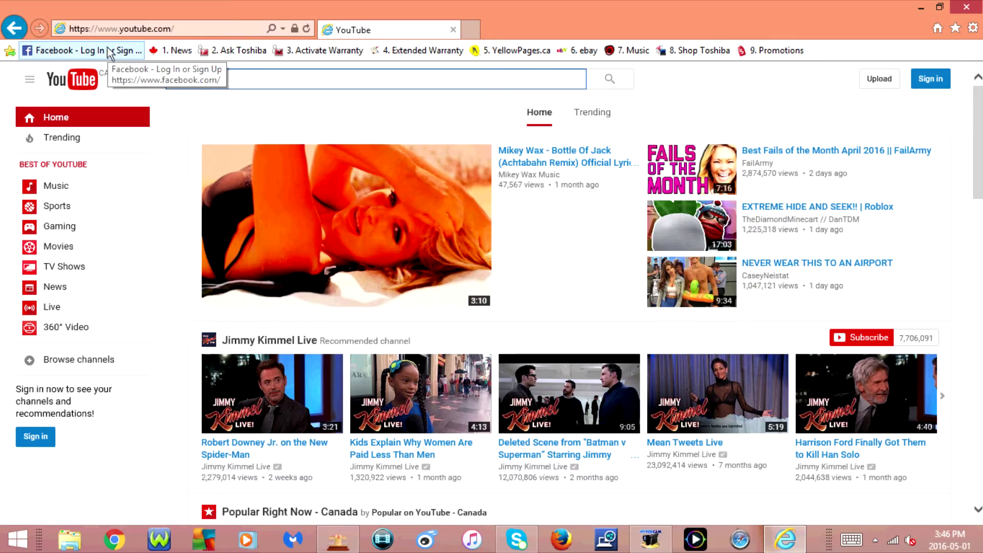
{"action": "left_click", "coordinate": [109, 52]}
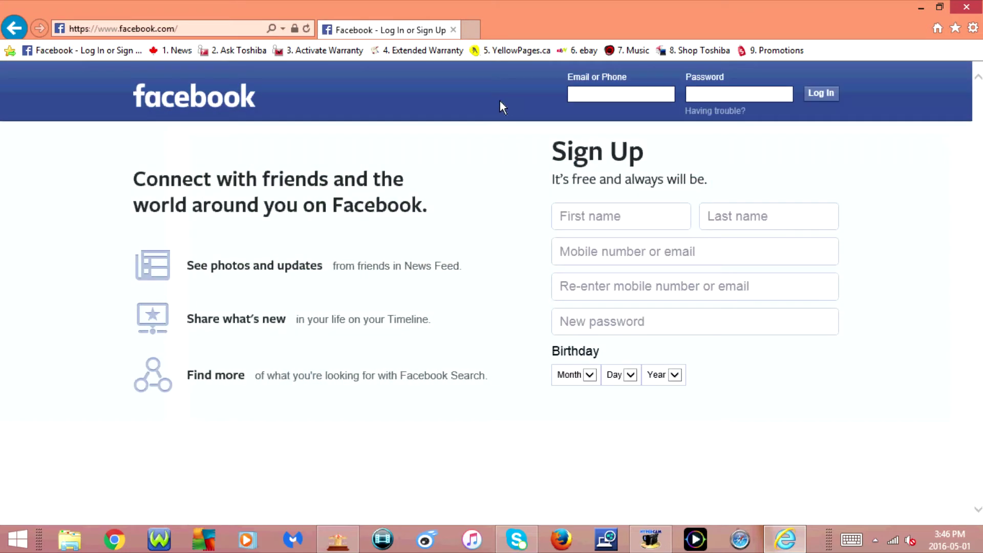
Close the Facebook tab and switch to Mozilla Firefox, declining for now to make it the default browser.
{"action": "left_click", "coordinate": [453, 30]}
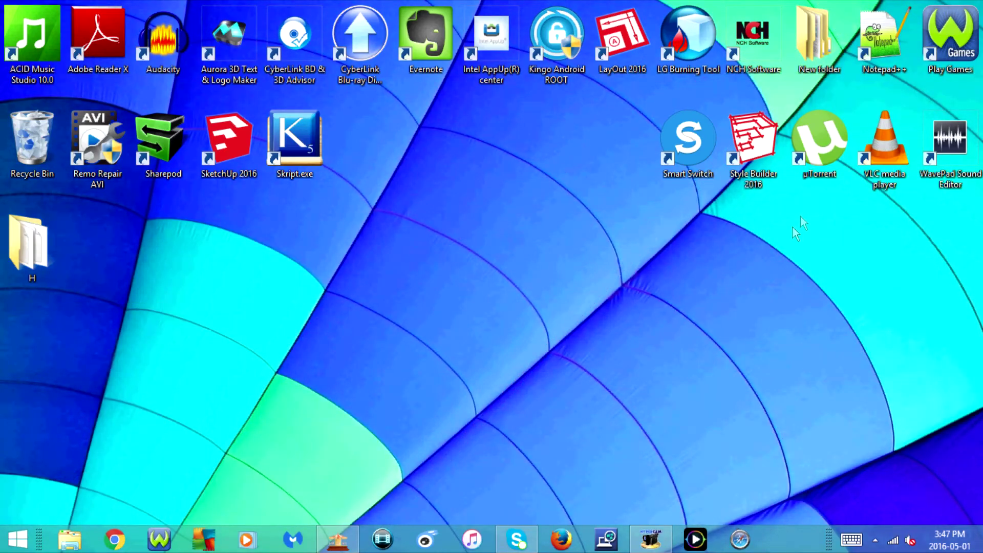
{"action": "left_click", "coordinate": [561, 539]}
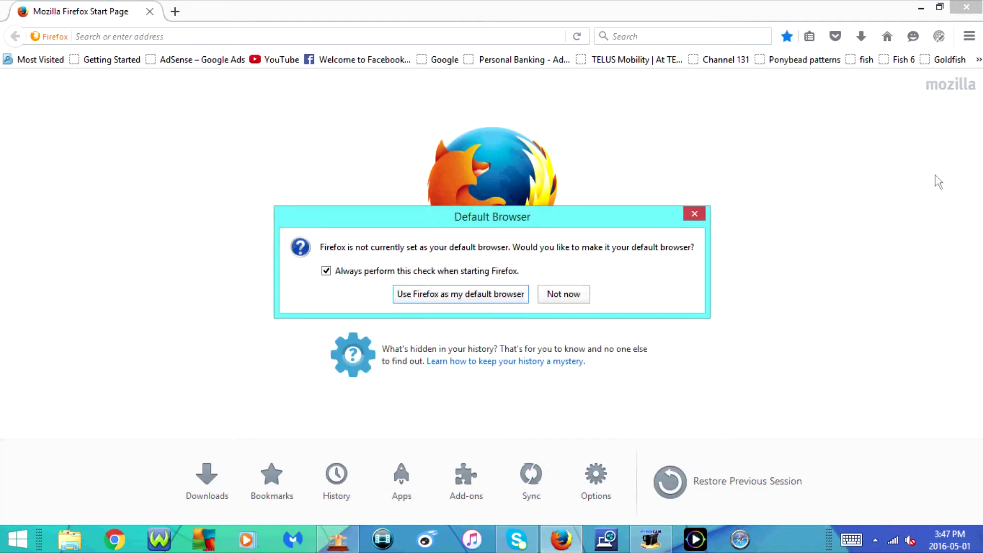
{"action": "left_click", "coordinate": [564, 294]}
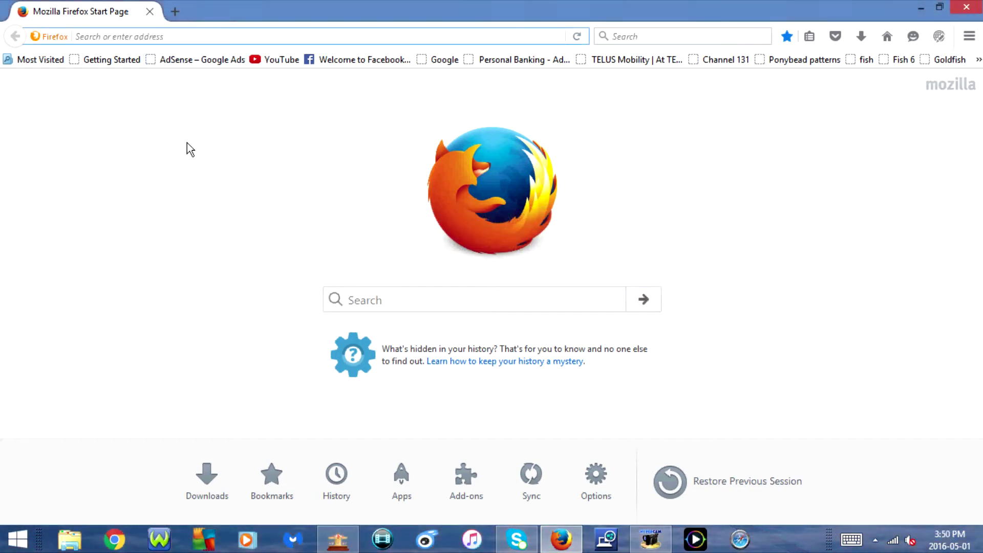
{"action": "type", "text": "www,"}
{"action": "key", "text": "BackSpace"}
{"action": "type", "text": ".fo"}
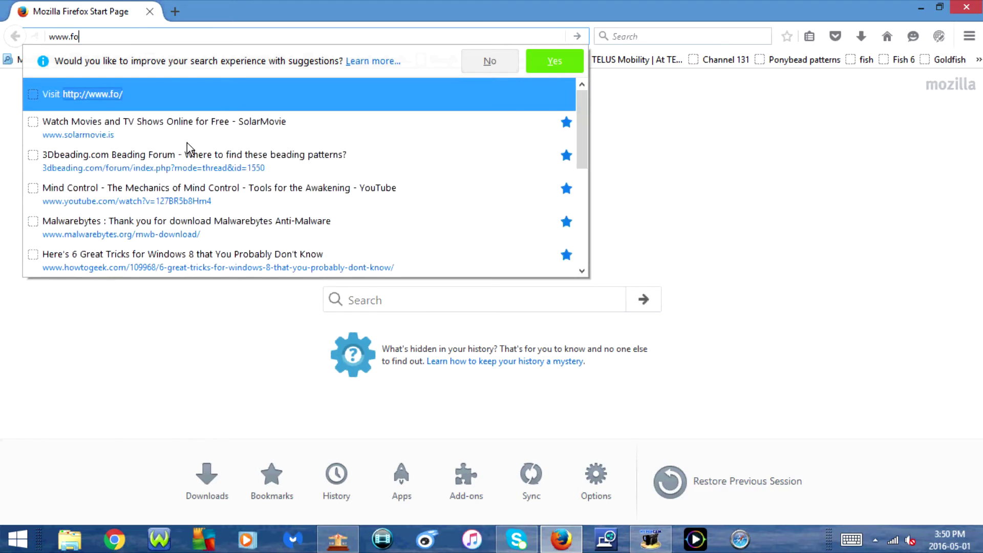
{"action": "key", "text": "BackSpace"}
{"action": "type", "text": "acebook.com"}
{"action": "key", "text": "Return"}
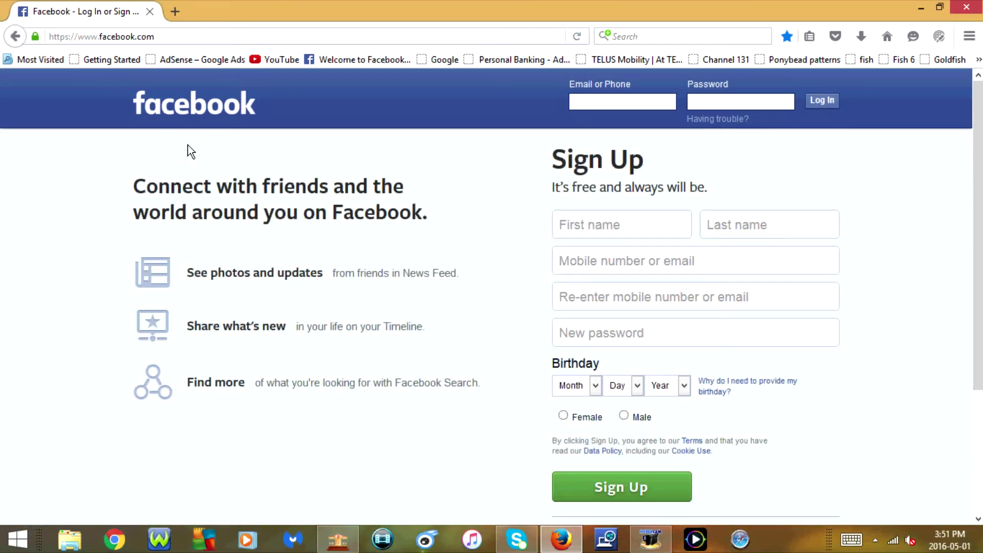
Bookmark the Facebook page in the Bookmarks Toolbar folder and open it from the bookmarks toolbar.
{"action": "key", "text": "ctrl+d"}
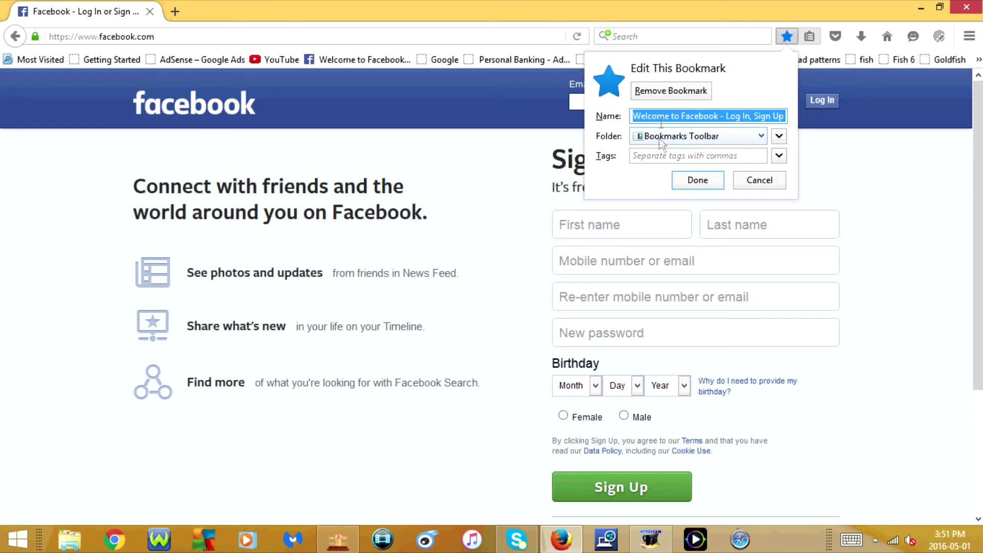
{"action": "left_click", "coordinate": [760, 135]}
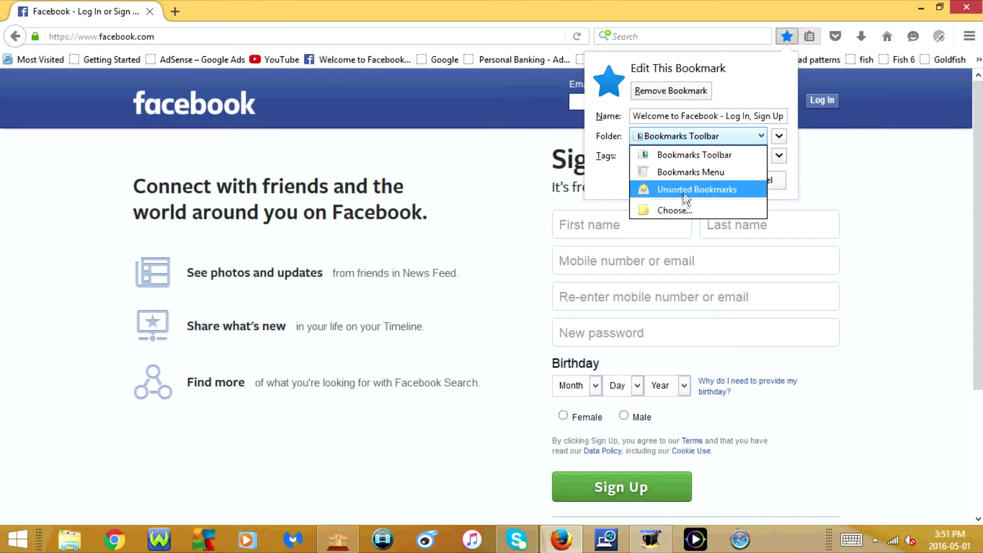
{"action": "left_click", "coordinate": [762, 135]}
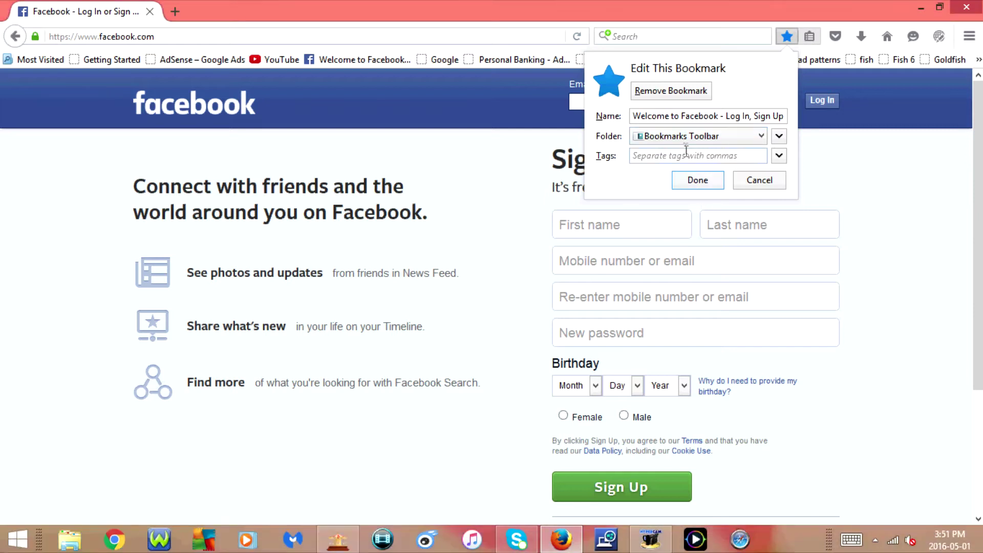
{"action": "left_click", "coordinate": [760, 135]}
{"action": "left_click", "coordinate": [758, 134]}
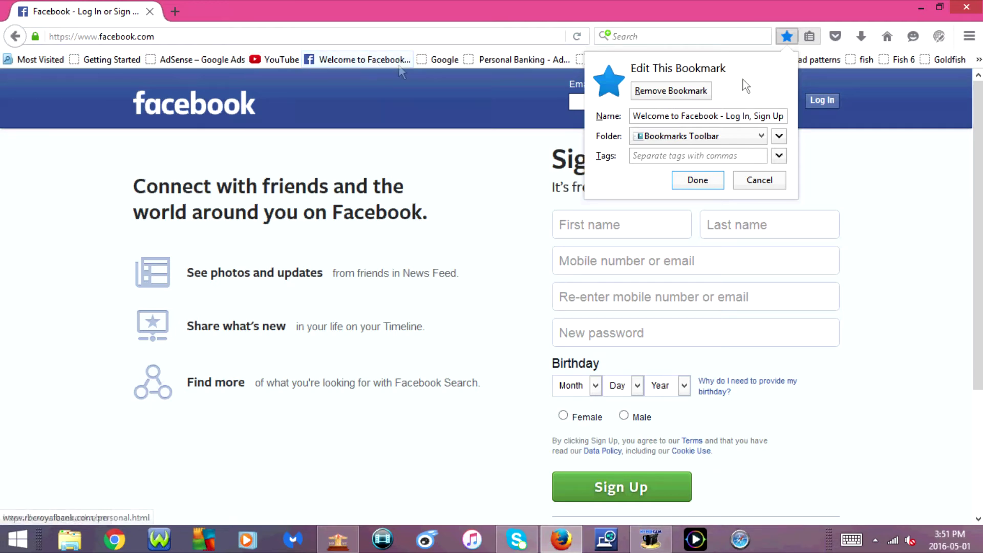
{"action": "left_click", "coordinate": [698, 179]}
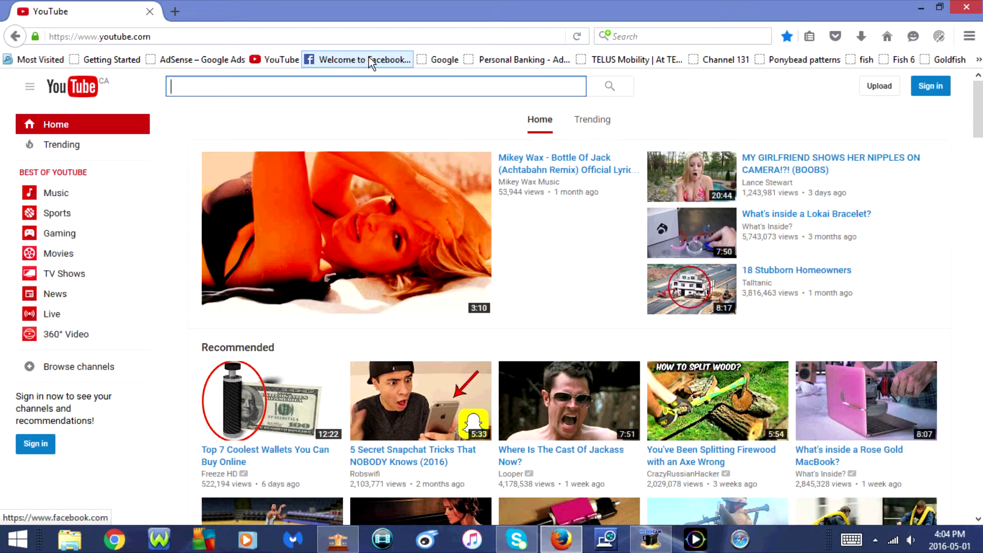
{"action": "left_click", "coordinate": [351, 60]}
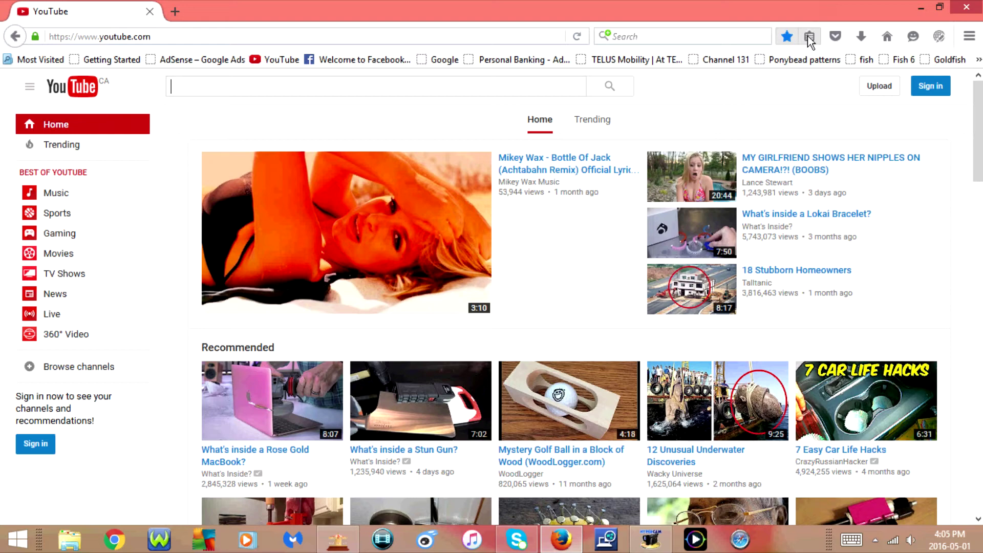
Show all bookmarks and open the "Welcome to Facebook" bookmark from the library's Bookmarks Toolbar folder.
{"action": "left_click", "coordinate": [809, 37]}
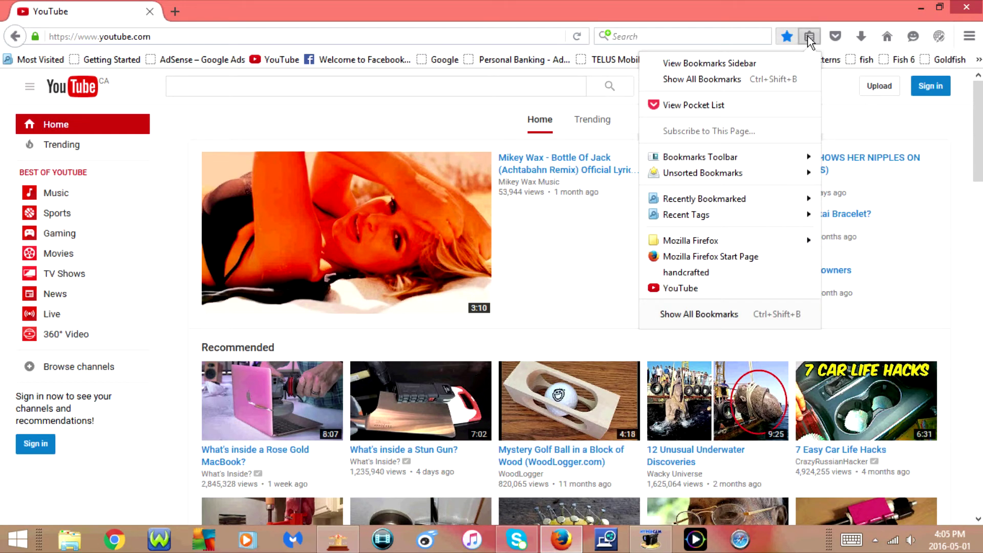
{"action": "left_click", "coordinate": [708, 79]}
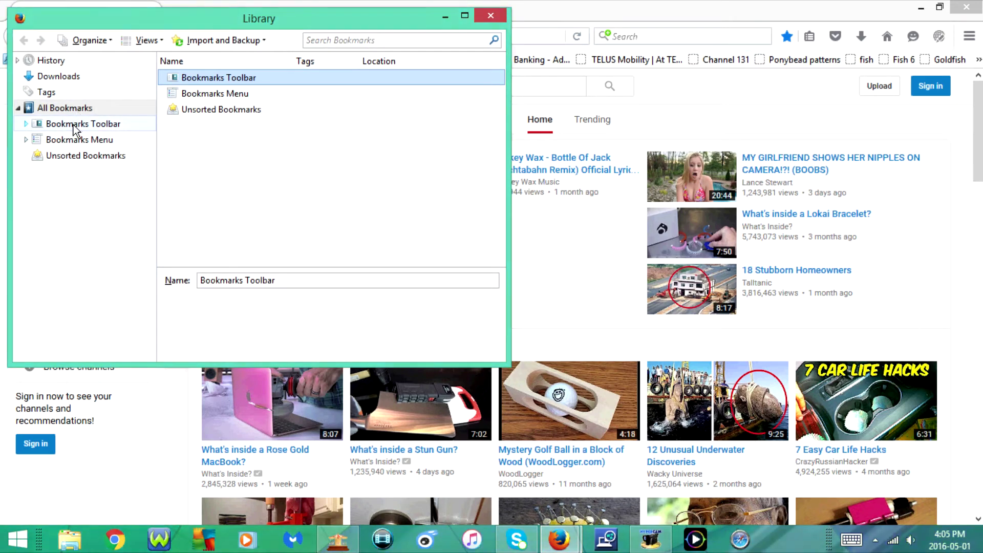
{"action": "left_click", "coordinate": [74, 125]}
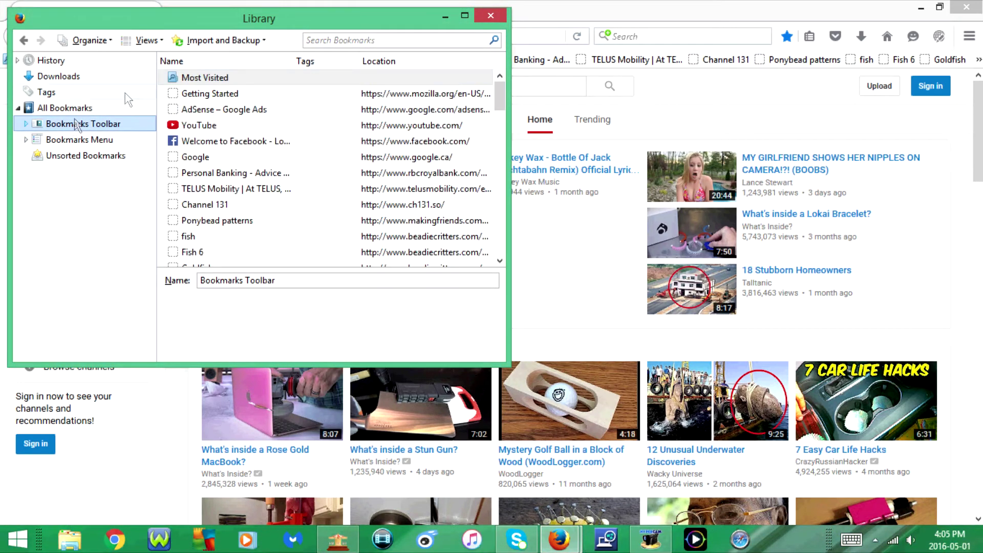
{"action": "left_click", "coordinate": [232, 142]}
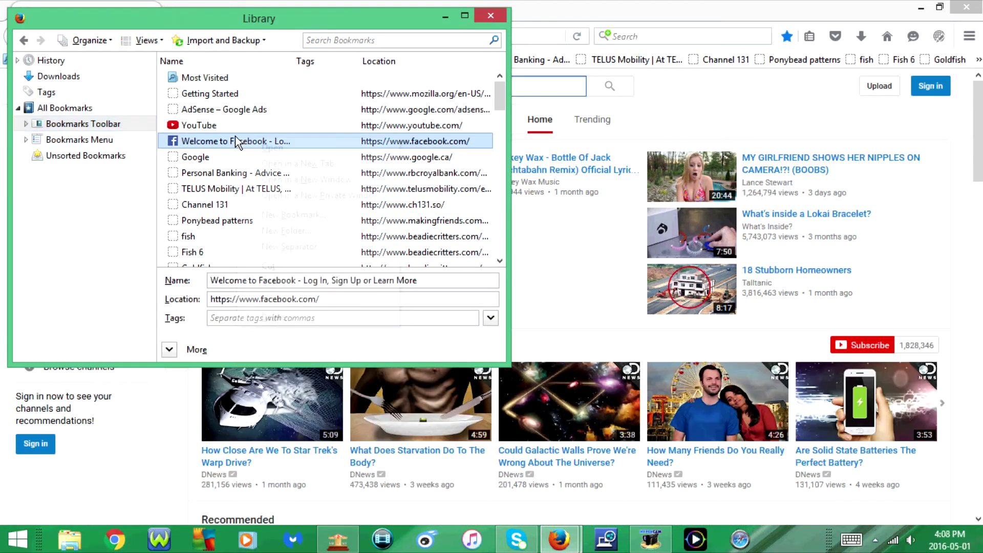
{"action": "right_click", "coordinate": [235, 137]}
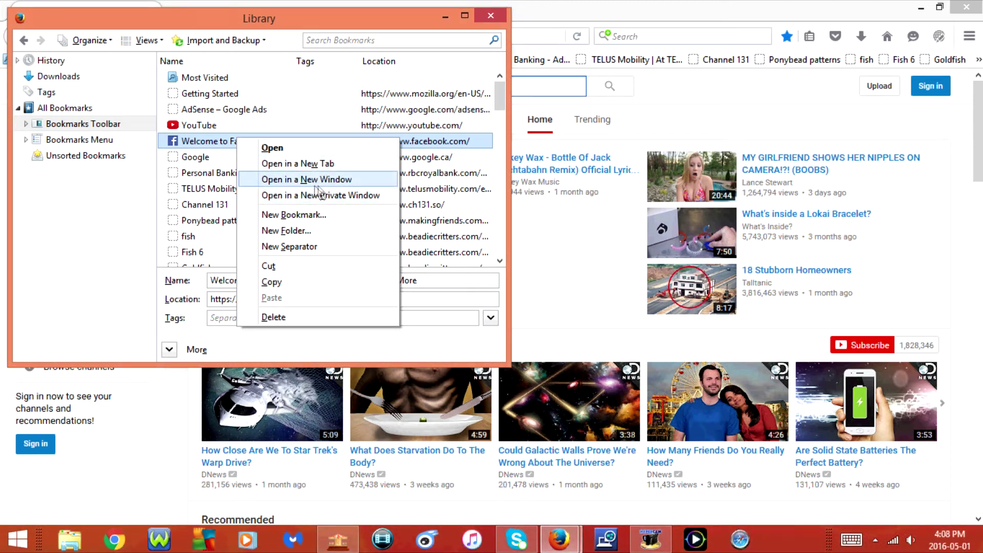
{"action": "left_click", "coordinate": [288, 147]}
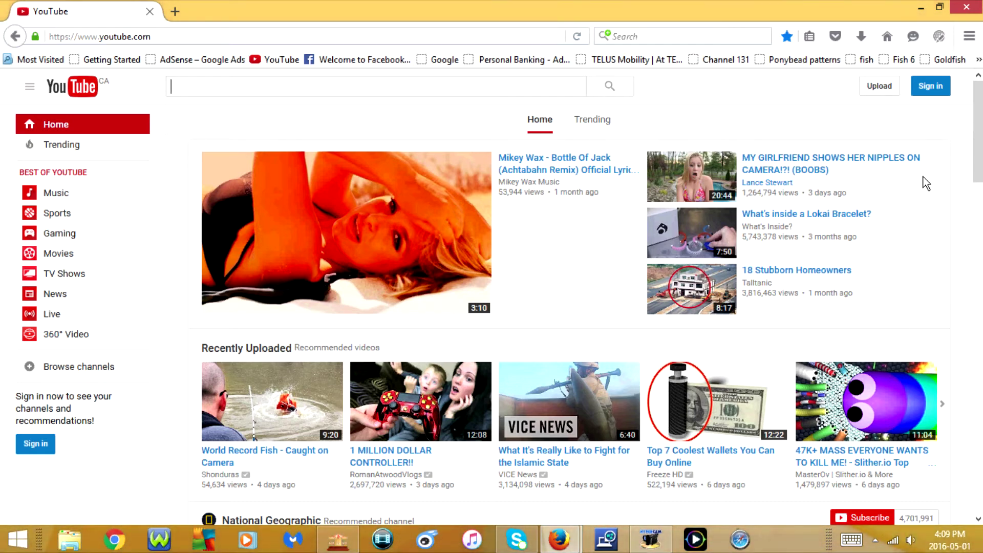
Reopen the bookmarks library to open the Facebook page again, and return to YouTube through its toolbar bookmark.
{"action": "key", "text": "ctrl+shift+b"}
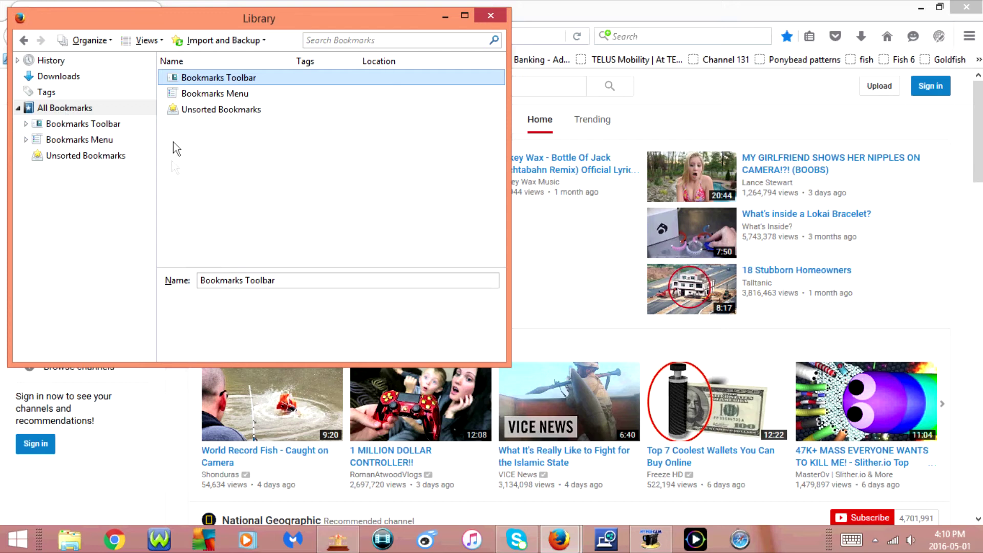
{"action": "left_click", "coordinate": [72, 125]}
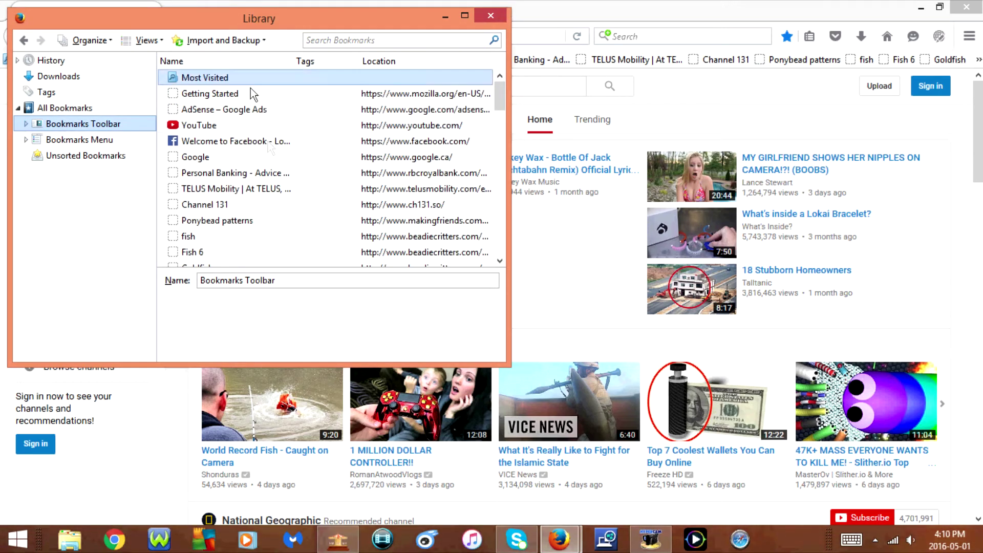
{"action": "right_click", "coordinate": [275, 139]}
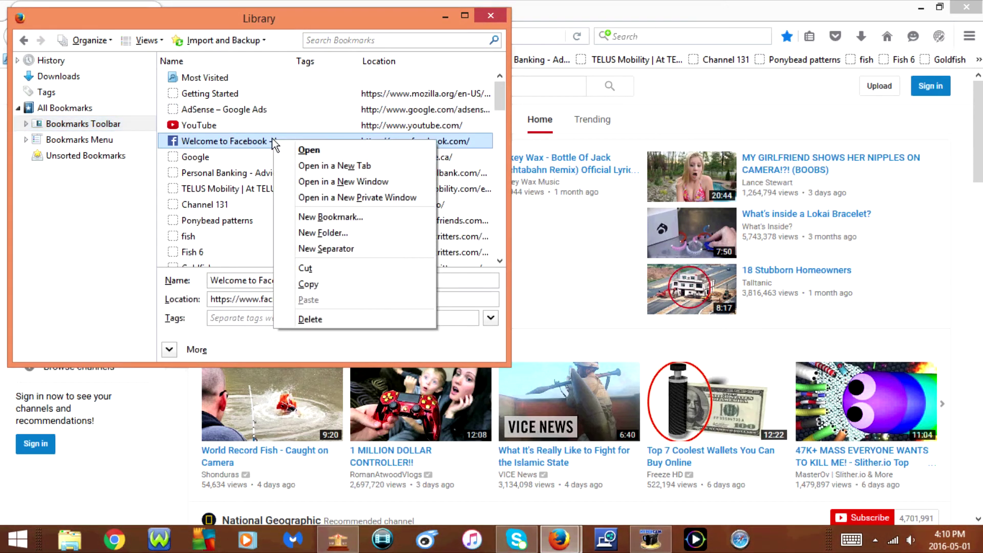
{"action": "left_click", "coordinate": [310, 153]}
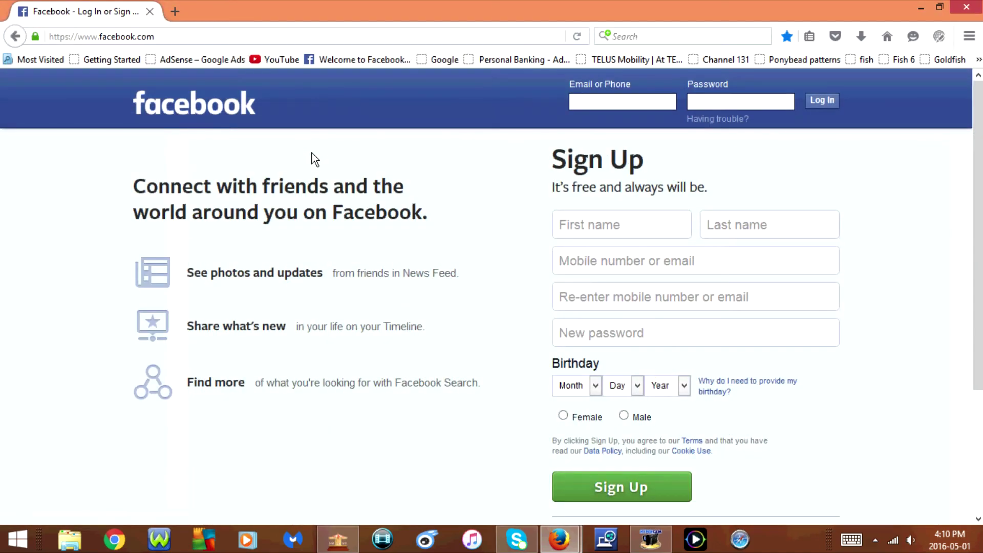
{"action": "left_click", "coordinate": [273, 57]}
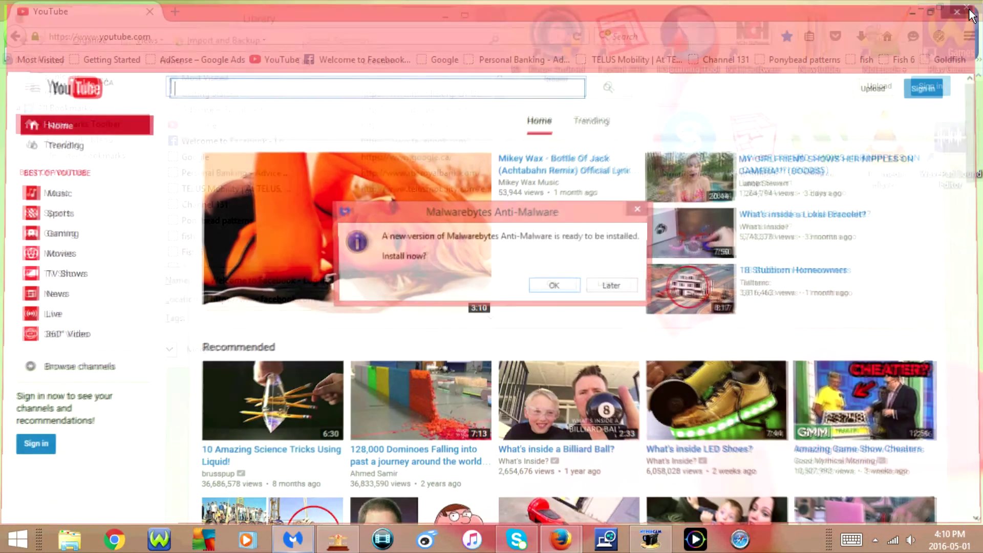
Close Firefox and its Library window, postponing the Malwarebytes Anti-Malware installation.
{"action": "left_click", "coordinate": [968, 8]}
{"action": "left_click", "coordinate": [632, 288]}
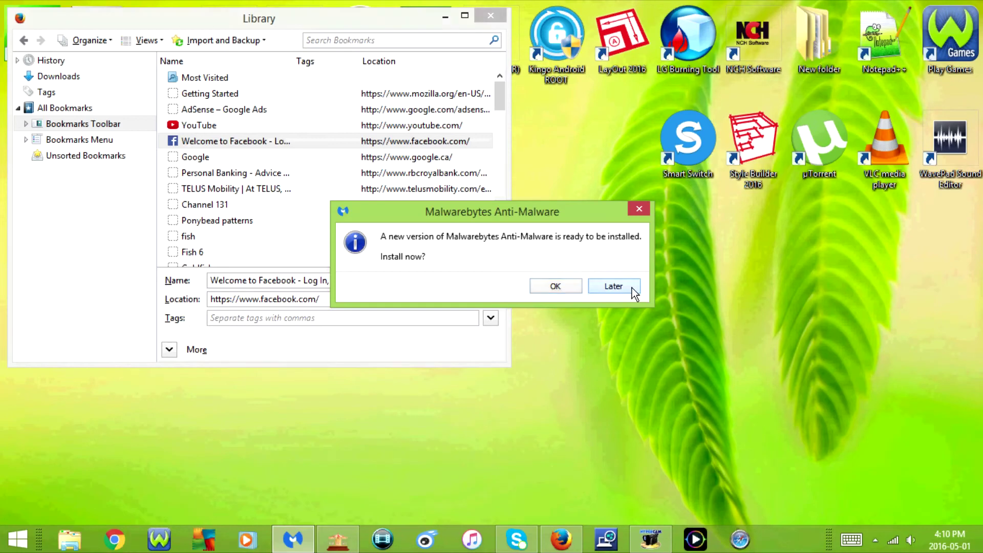
{"action": "left_click", "coordinate": [491, 16]}
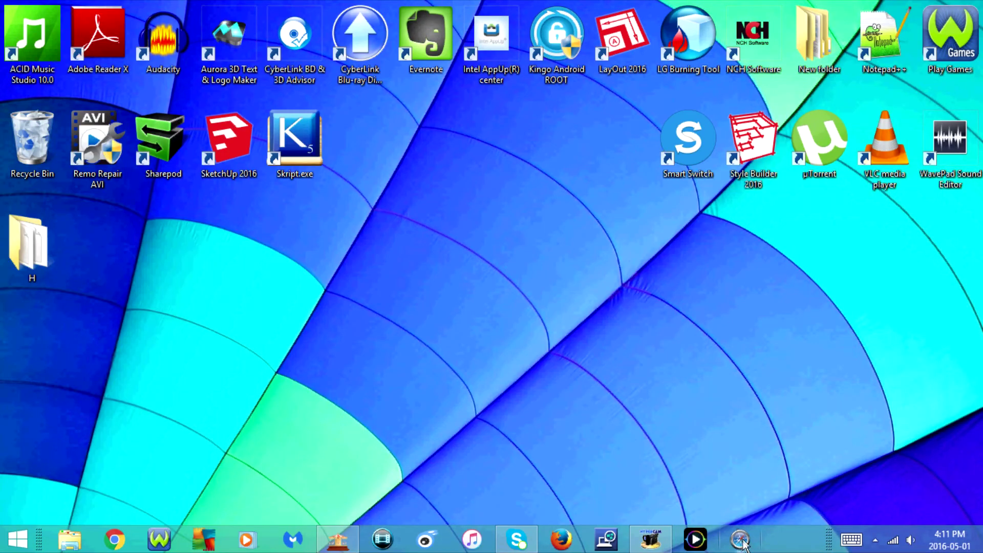
{"action": "left_click", "coordinate": [741, 541]}
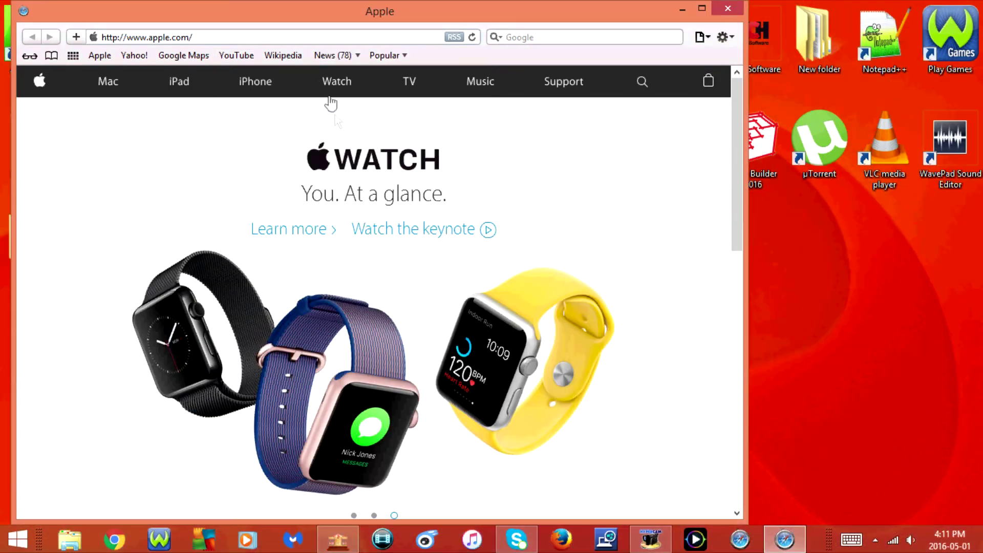
{"action": "left_click", "coordinate": [329, 37]}
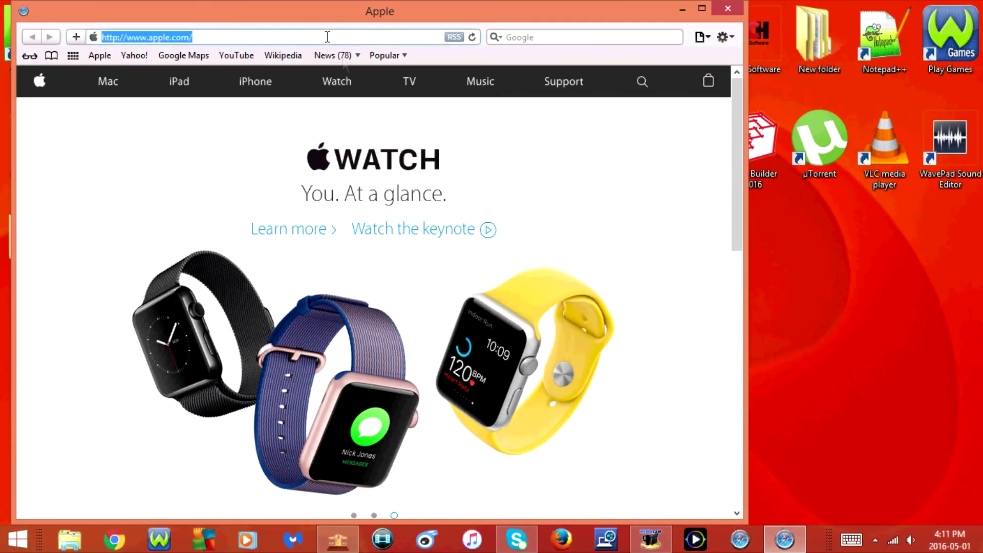
{"action": "key", "text": "BackSpace"}
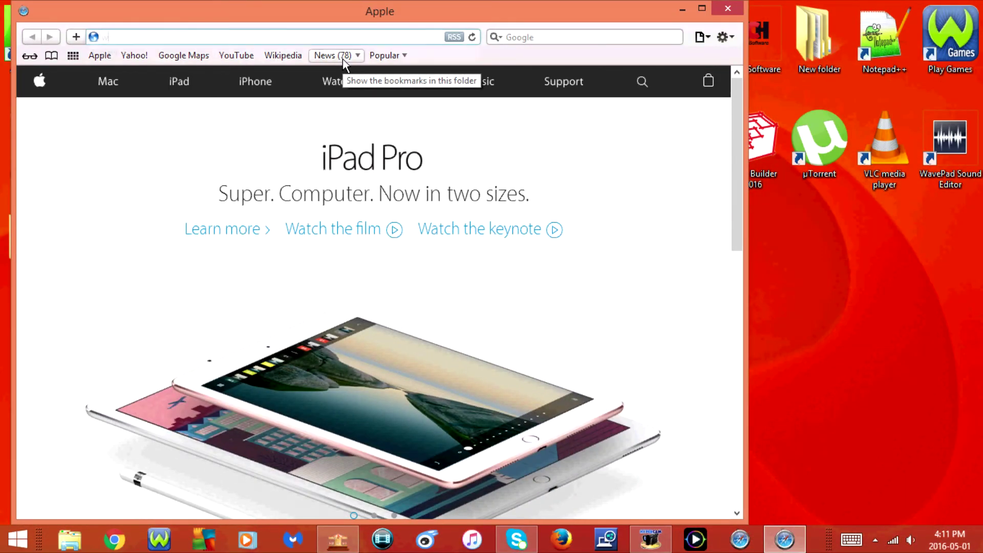
{"action": "type", "text": "www.fac"}
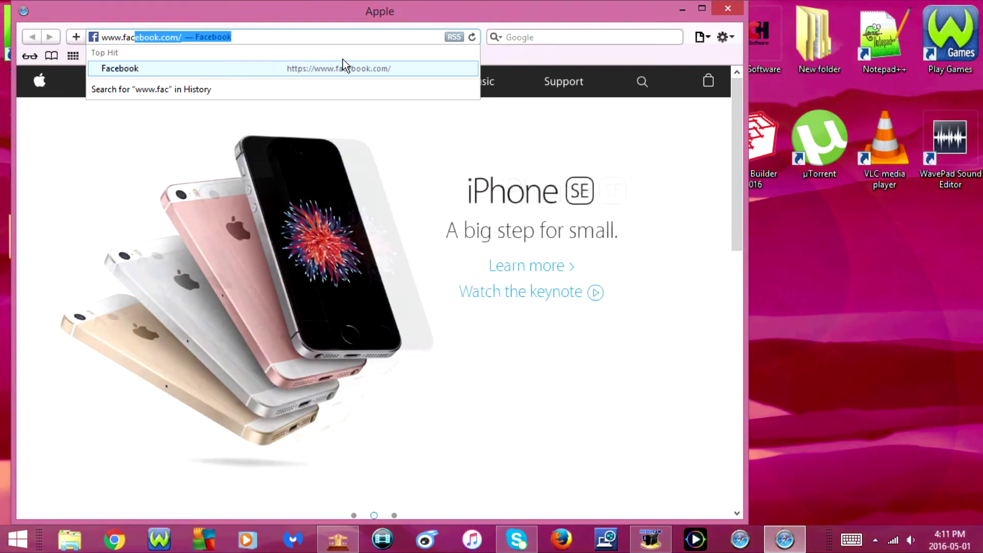
{"action": "key", "text": "Return"}
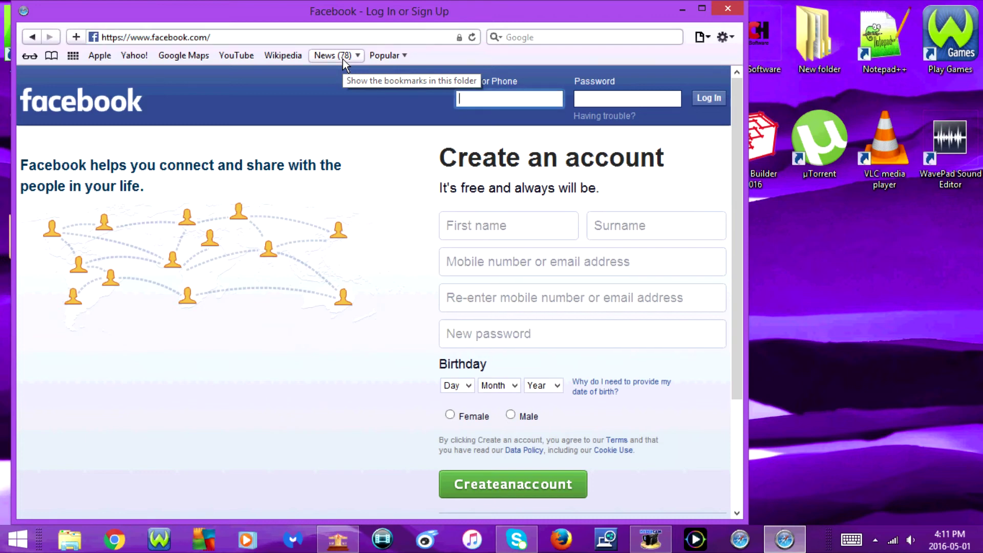
{"action": "left_click", "coordinate": [702, 8]}
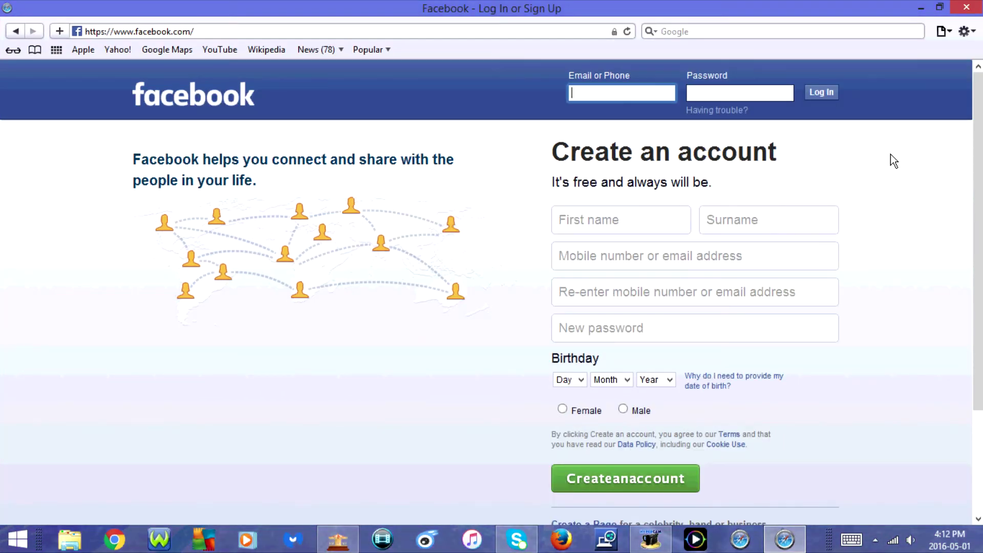
Add the Facebook page to the Bookmarks Bar as "Facebook - Log In or Sign Up" and open it from there.
{"action": "key", "text": "ctrl+d"}
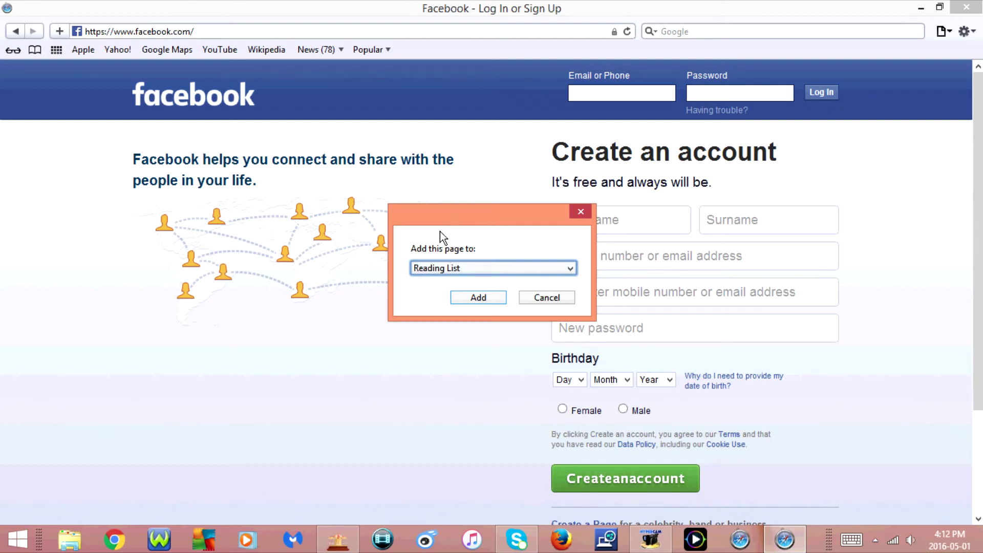
{"action": "left_click", "coordinate": [567, 269]}
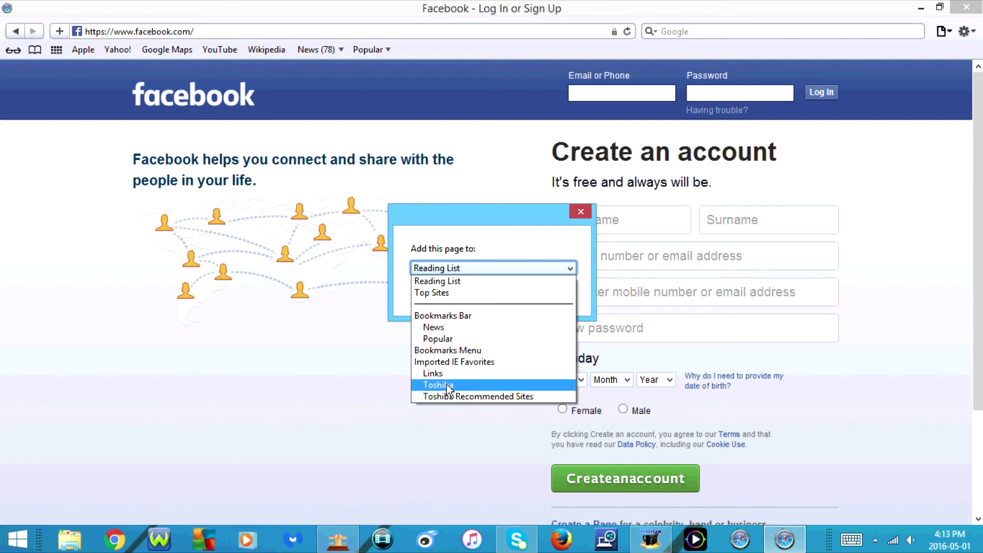
{"action": "left_click", "coordinate": [454, 314]}
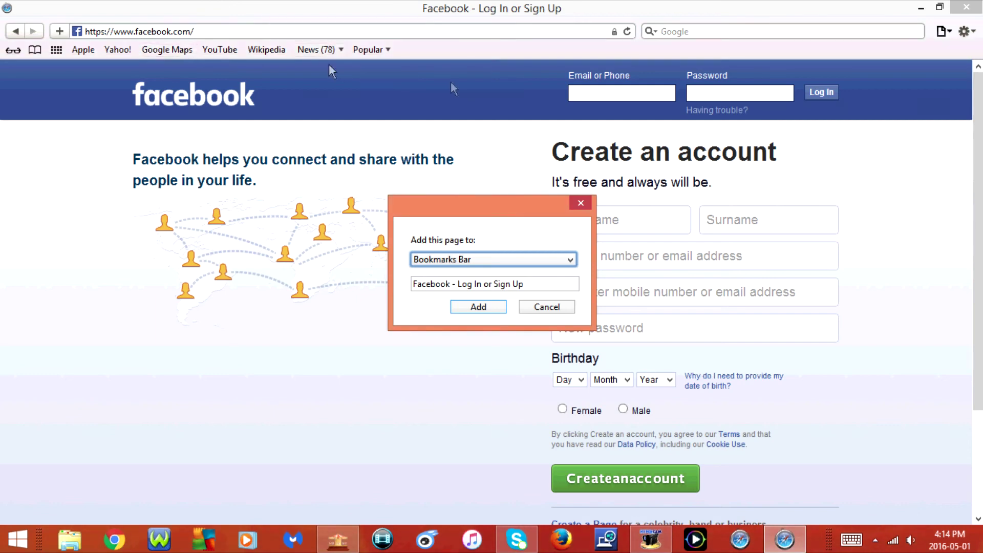
{"action": "left_click", "coordinate": [482, 308]}
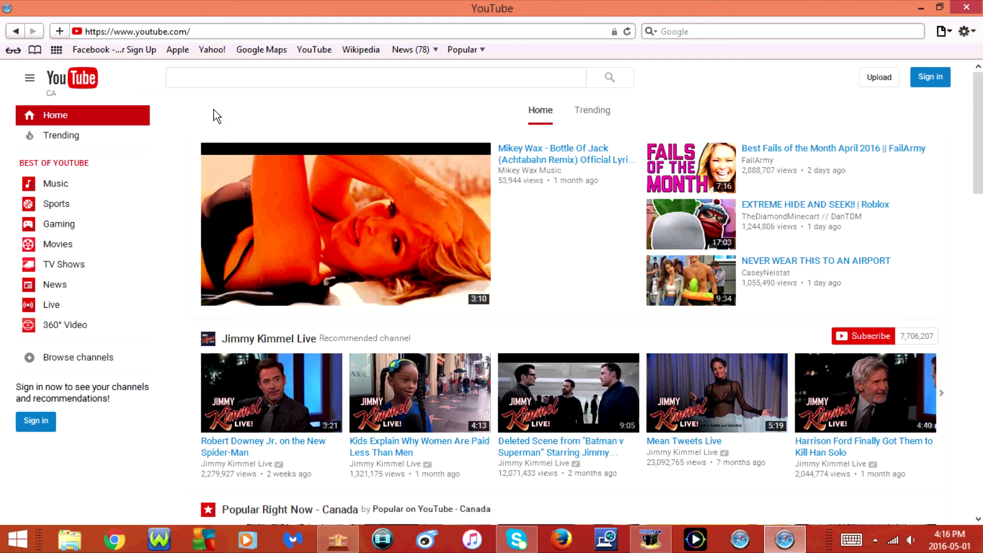
{"action": "left_click", "coordinate": [110, 50]}
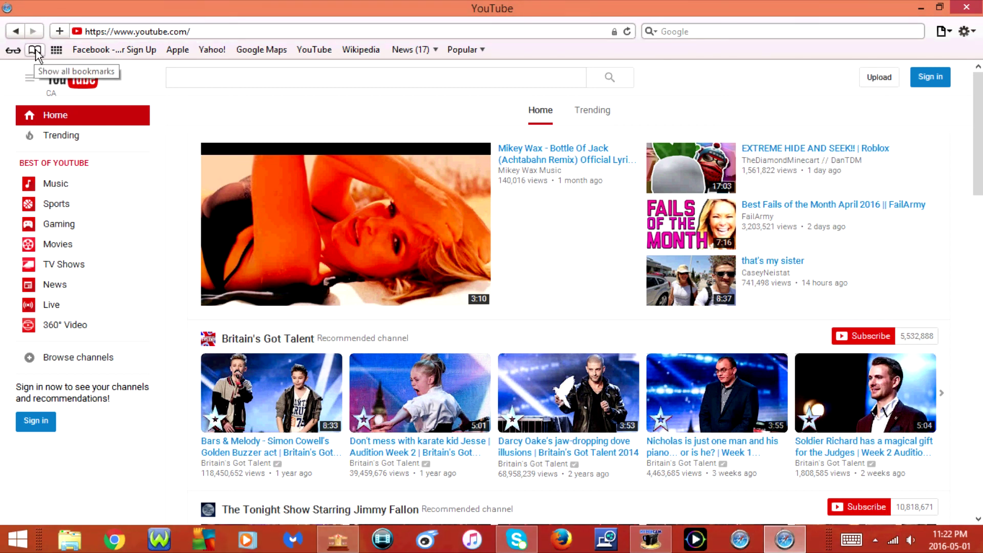
Show all bookmarks and bring up the options for the Facebook bookmark in the Bookmarks Bar collection.
{"action": "left_click", "coordinate": [35, 51]}
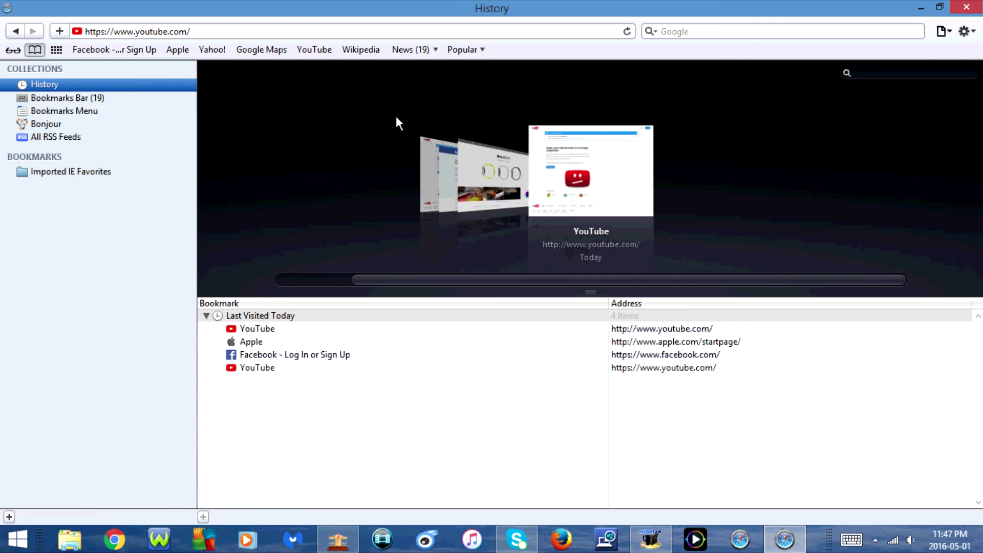
{"action": "left_click", "coordinate": [79, 98]}
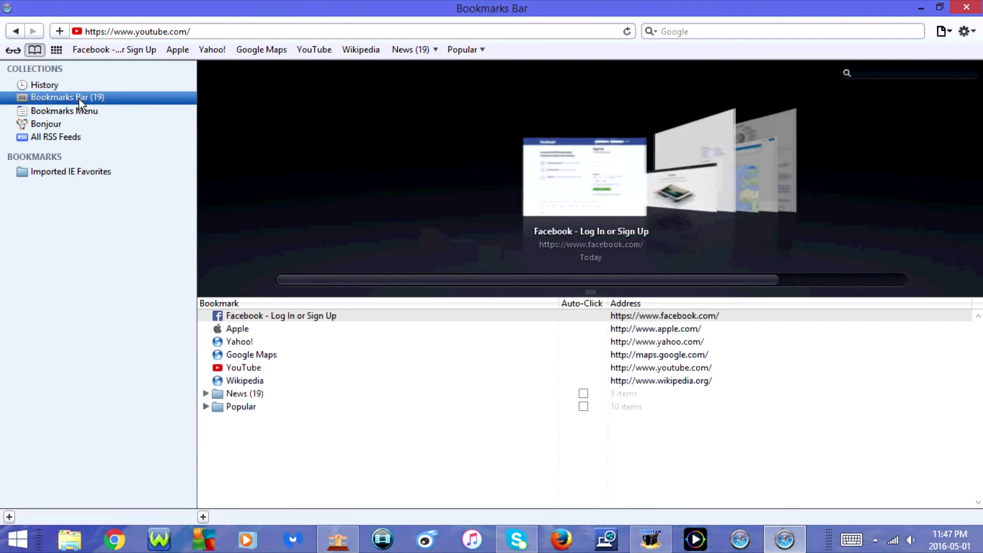
{"action": "right_click", "coordinate": [297, 317]}
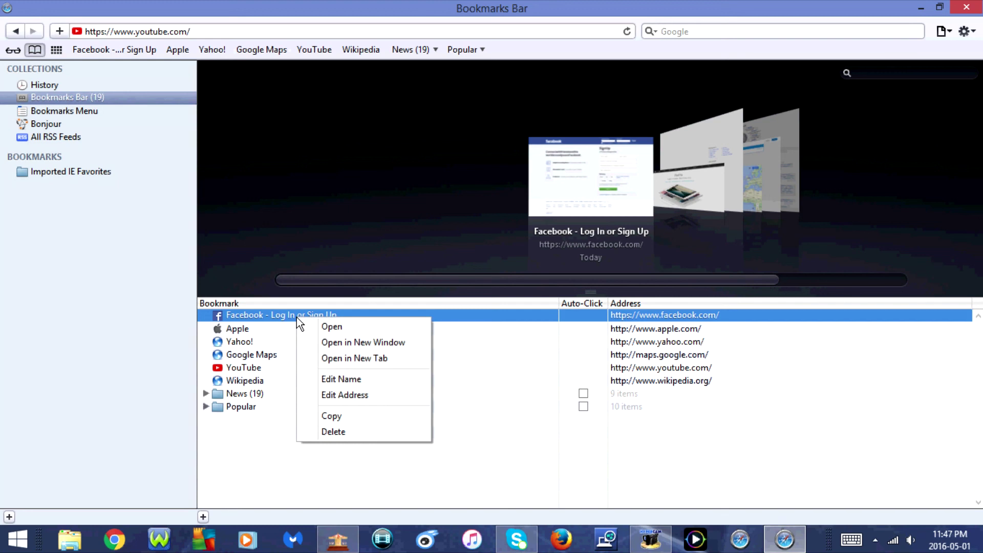